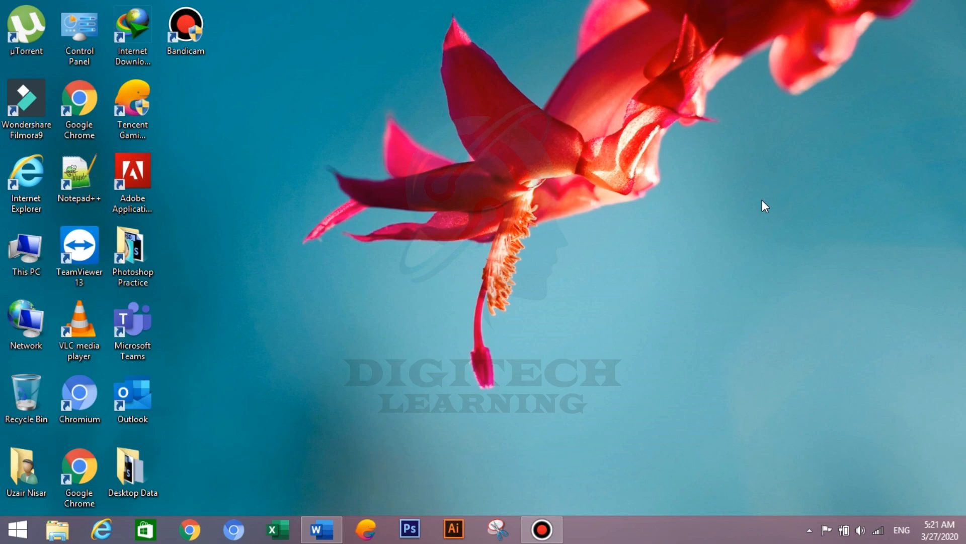
Step: Switch to the blank Word document and generate sample paragraphs with =rand()
left_click(322, 529)
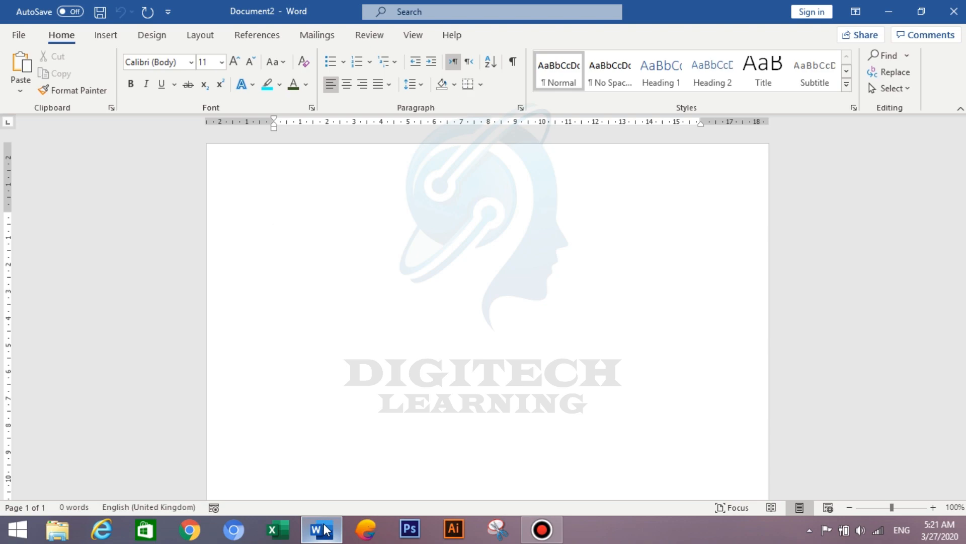
type("=")
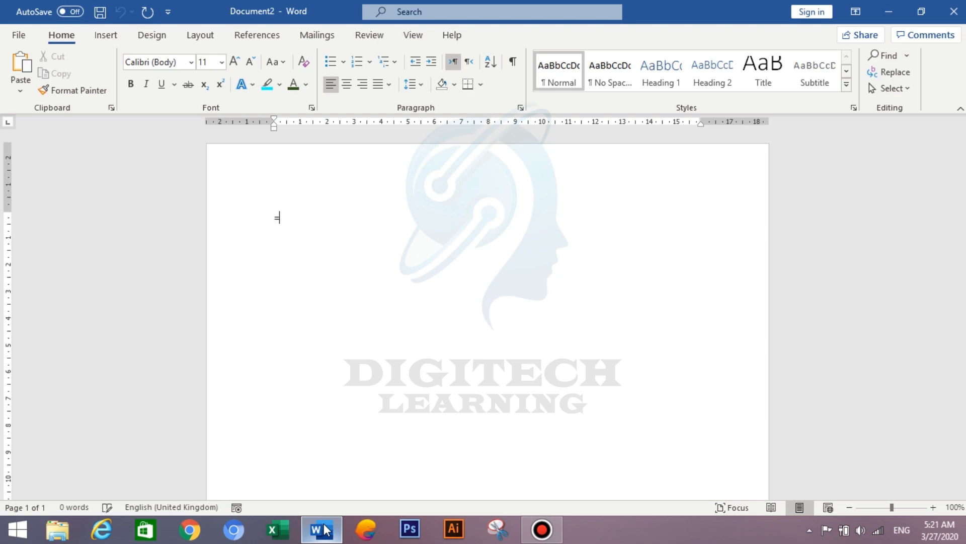
type("rand")
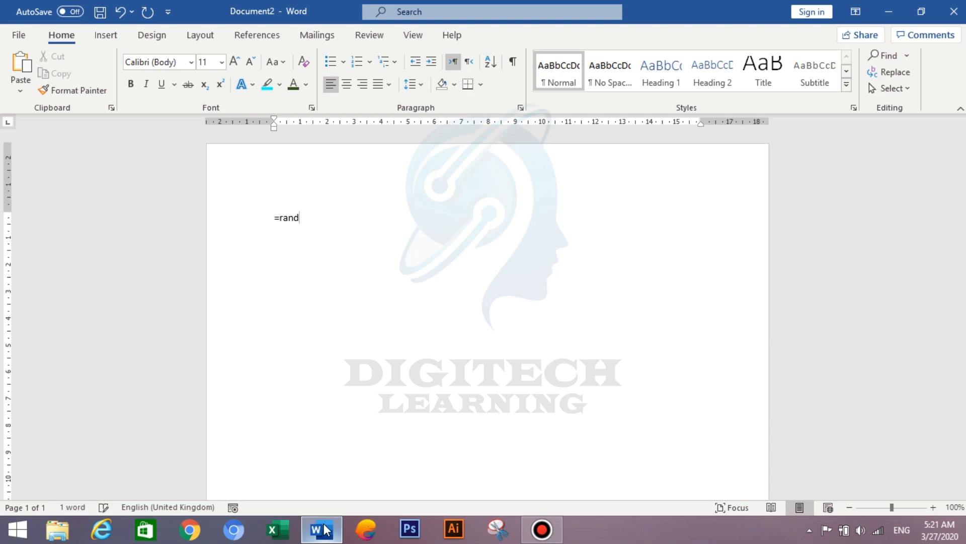
type("()")
key("Return")
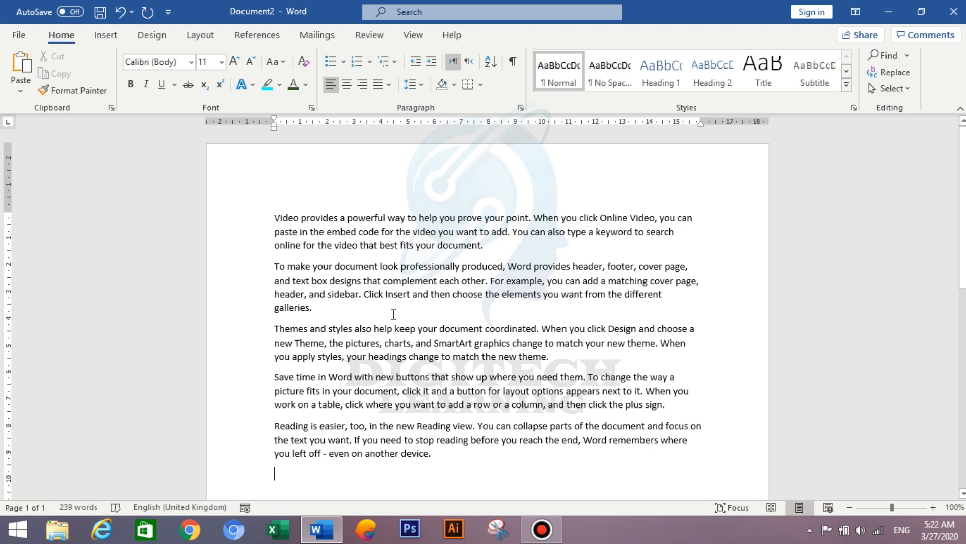
Step: Add the line "Hello world" below the last sample paragraph
scroll(371, 268, "down", 3)
left_click(306, 409)
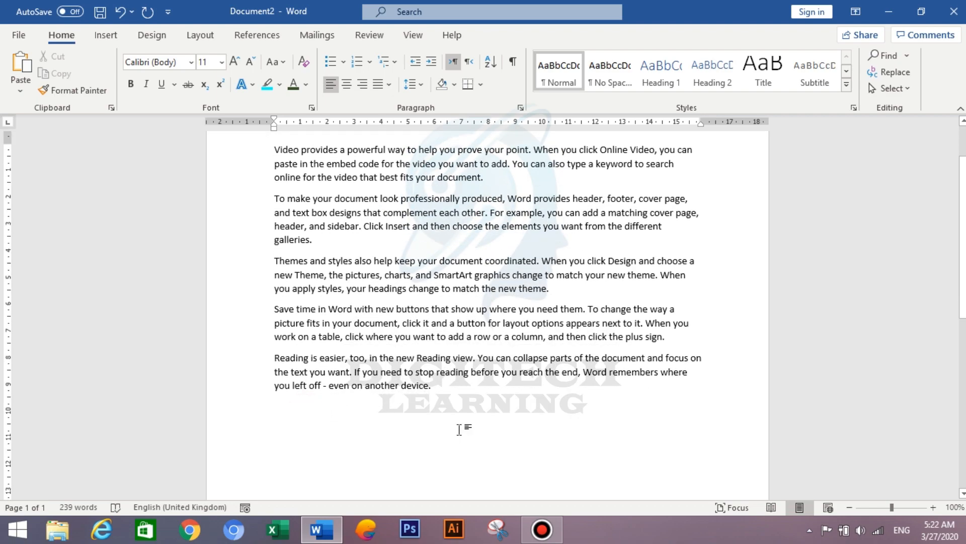
type("Hello world")
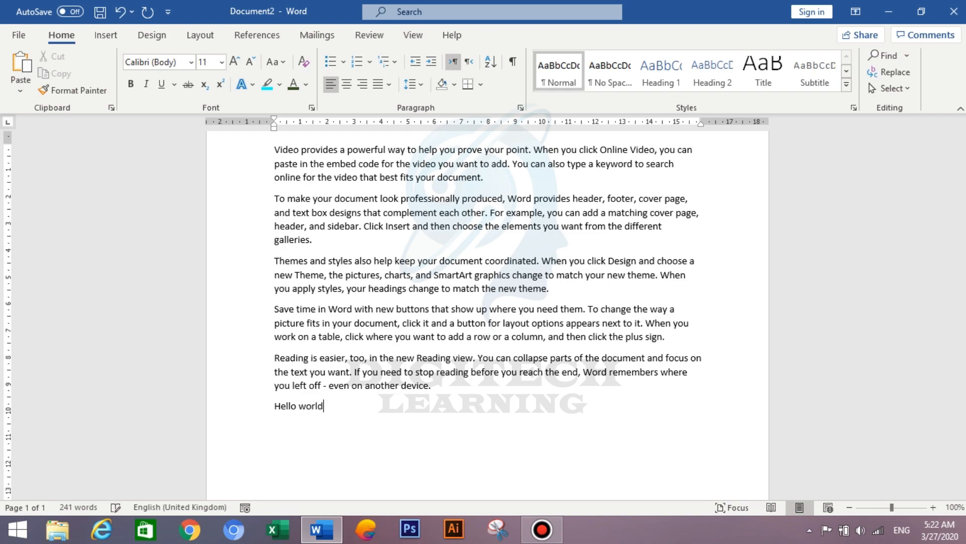
Step: Try center and right alignment on the "Hello world" line, and return it to left alignment
scroll(360, 385, "up", 5, "ctrl")
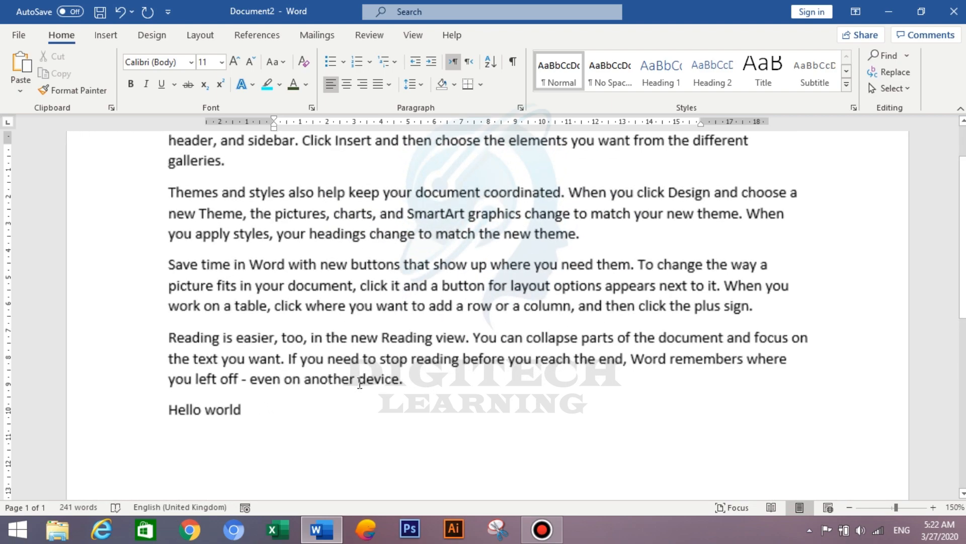
scroll(360, 386, "up", 1, "ctrl")
scroll(362, 384, "down", 3)
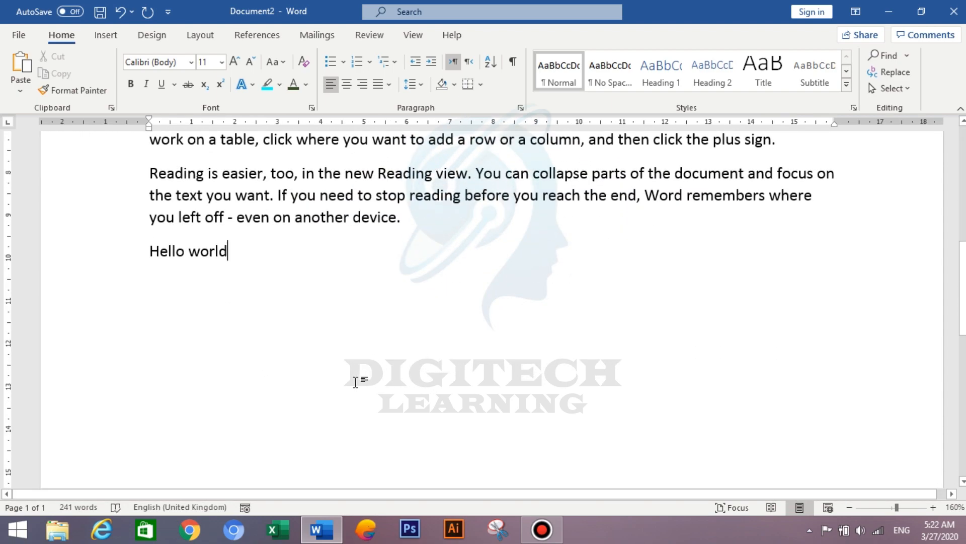
left_click_drag(145, 249, 233, 263)
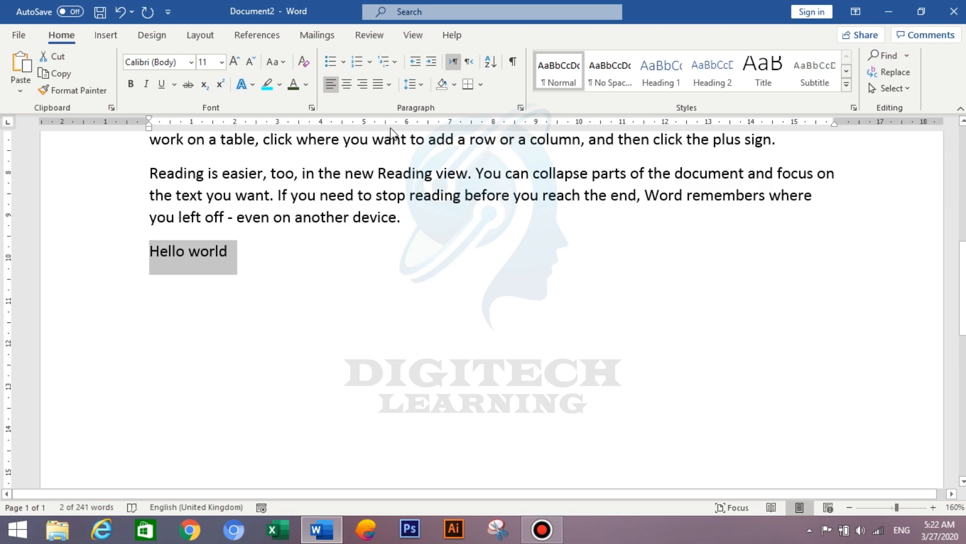
left_click(347, 85)
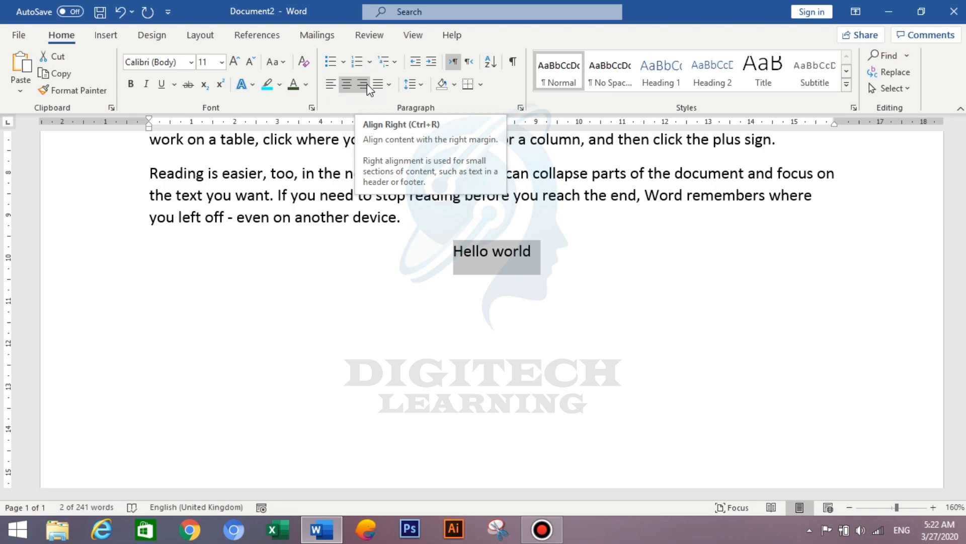
left_click(366, 86)
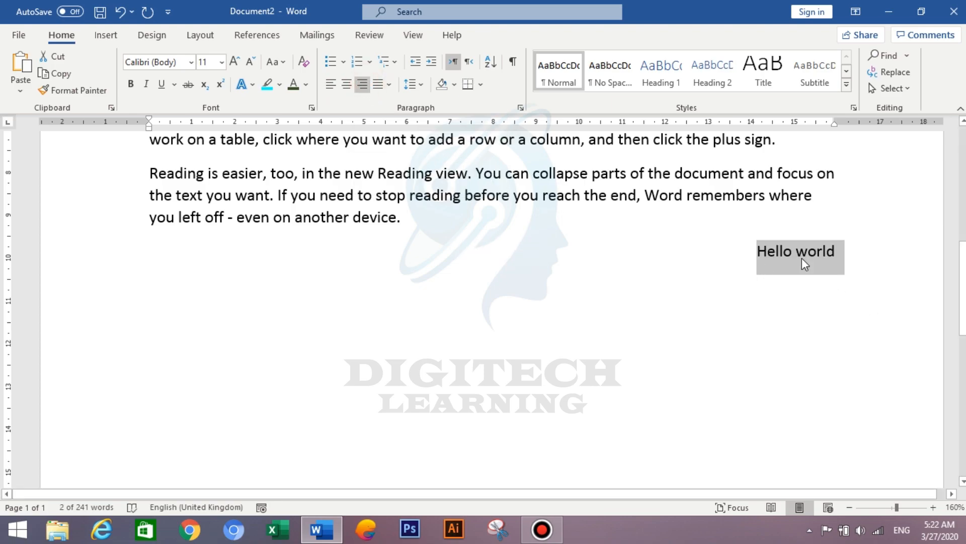
left_click(334, 86)
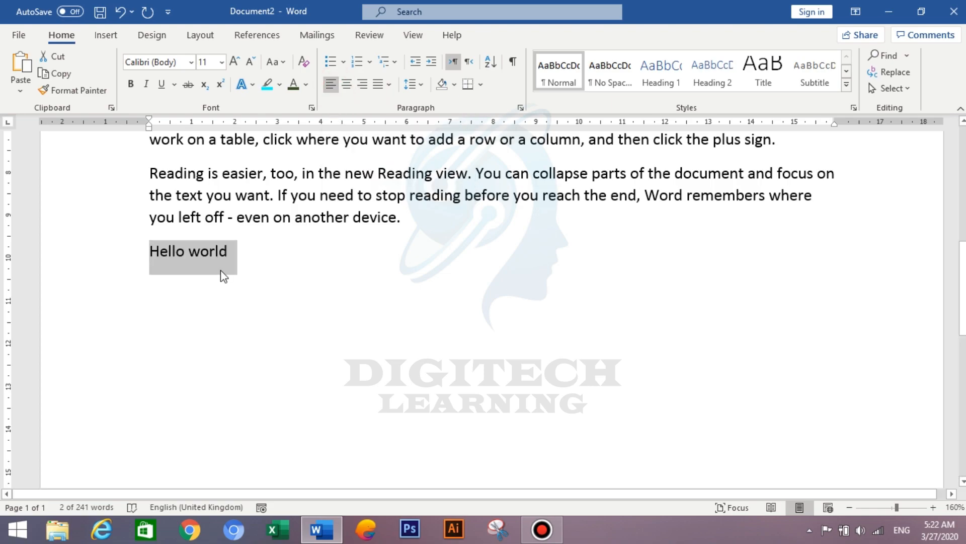
Step: Justify the first paragraph, "Video provides a powerful way", with the standard Justify option
scroll(544, 289, "up", 4)
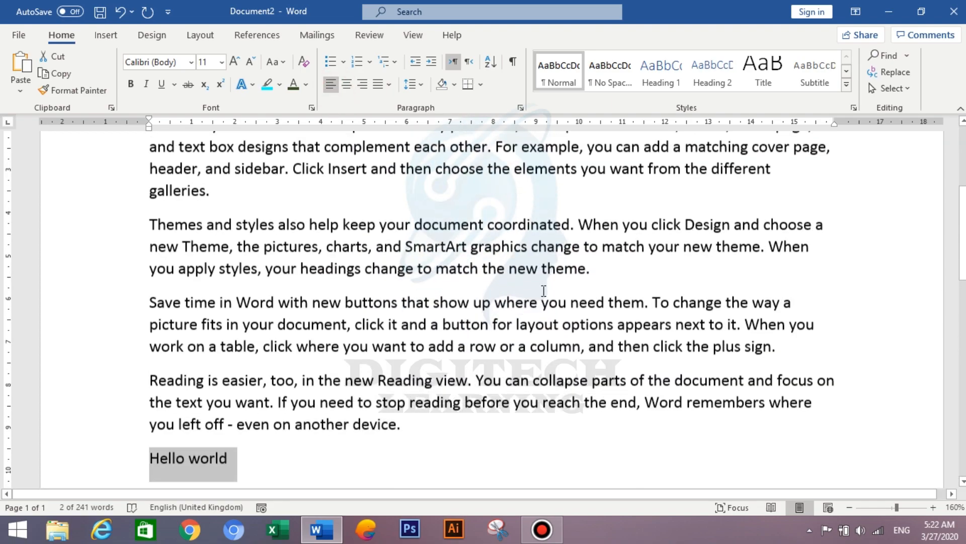
scroll(543, 289, "up", 2)
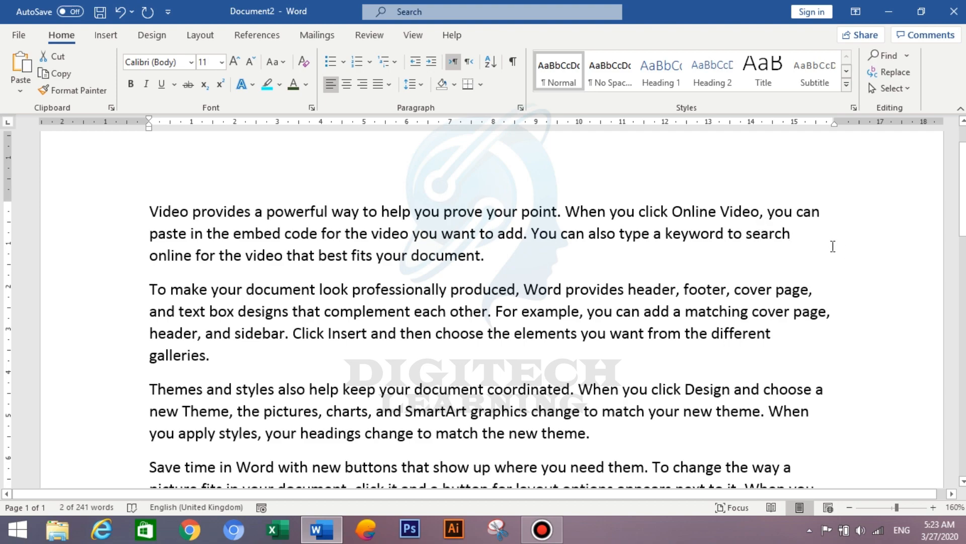
left_click(151, 208)
left_click_drag(151, 208, 491, 258)
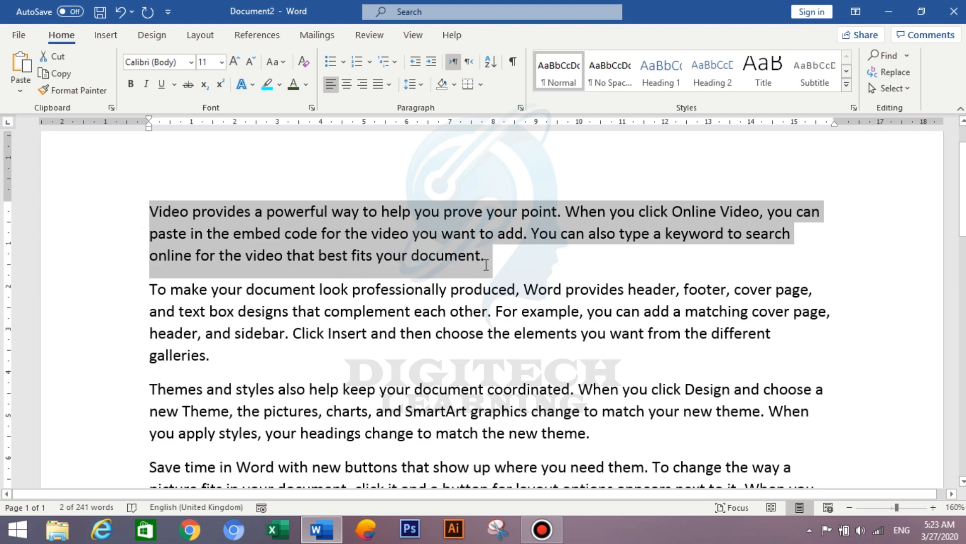
left_click(382, 87)
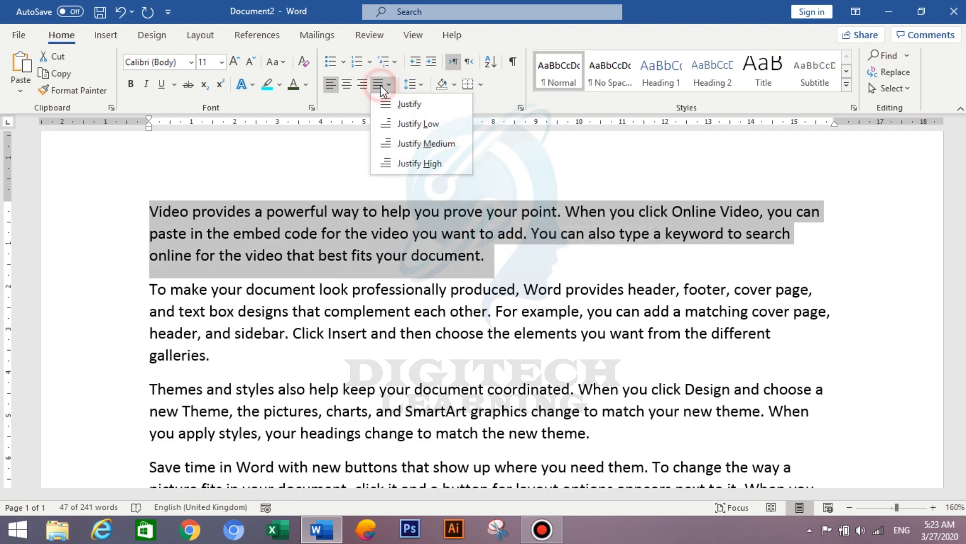
left_click(409, 104)
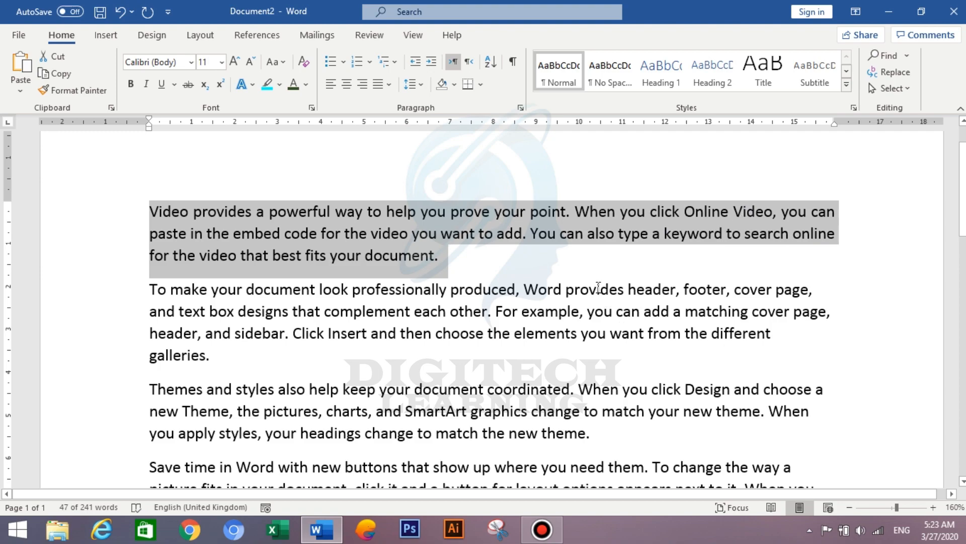
left_click(356, 253)
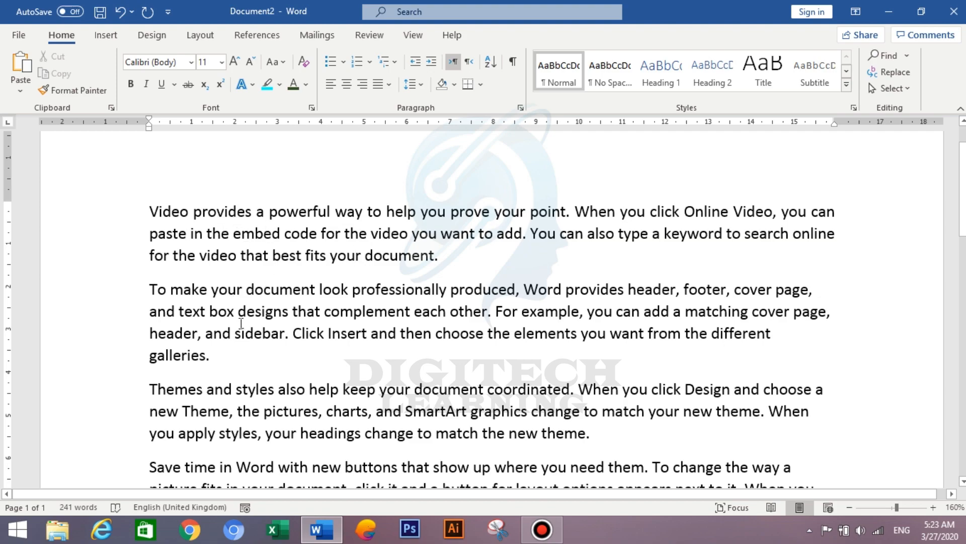
Step: Set the line spacing of the first two paragraphs to 1.0
left_click_drag(148, 211, 232, 363)
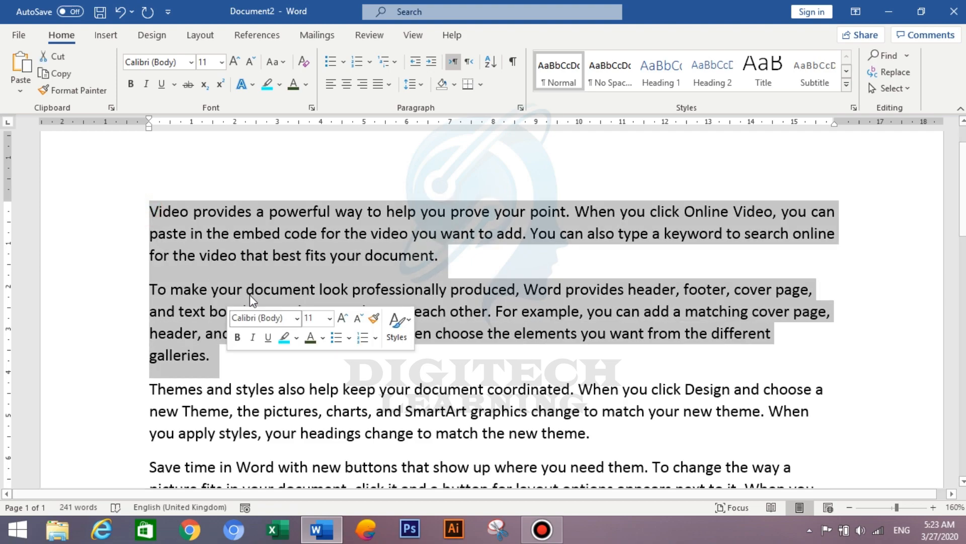
left_click(421, 83)
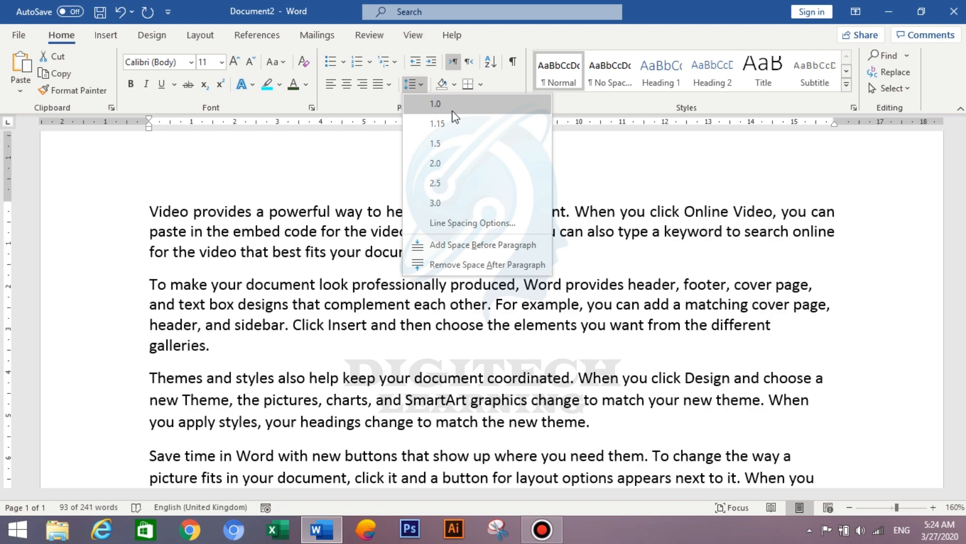
left_click(420, 104)
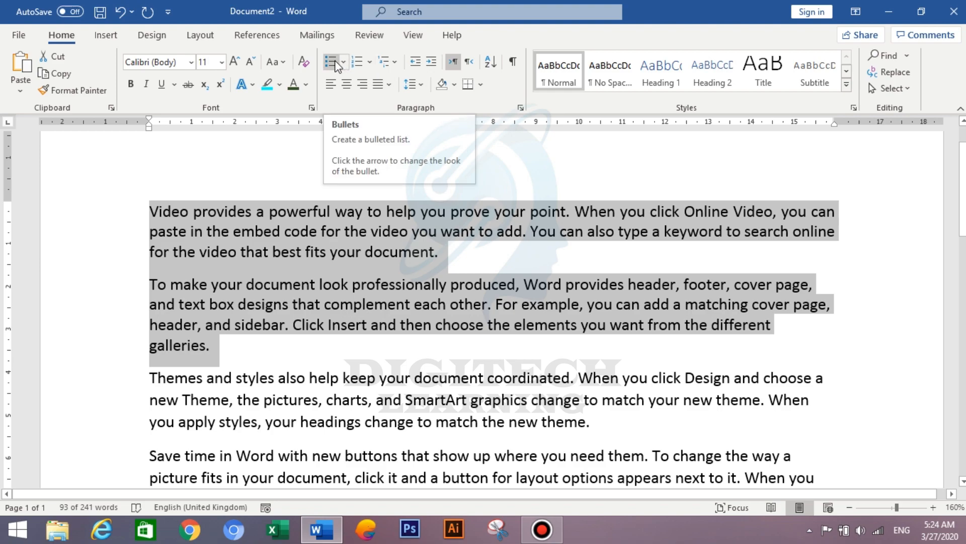
left_click(331, 209)
Step: Apply arrow bullets to the five sample paragraphs above "Hello world" and remove the bullets again
scroll(332, 206, "down", 1)
scroll(332, 207, "down", 5)
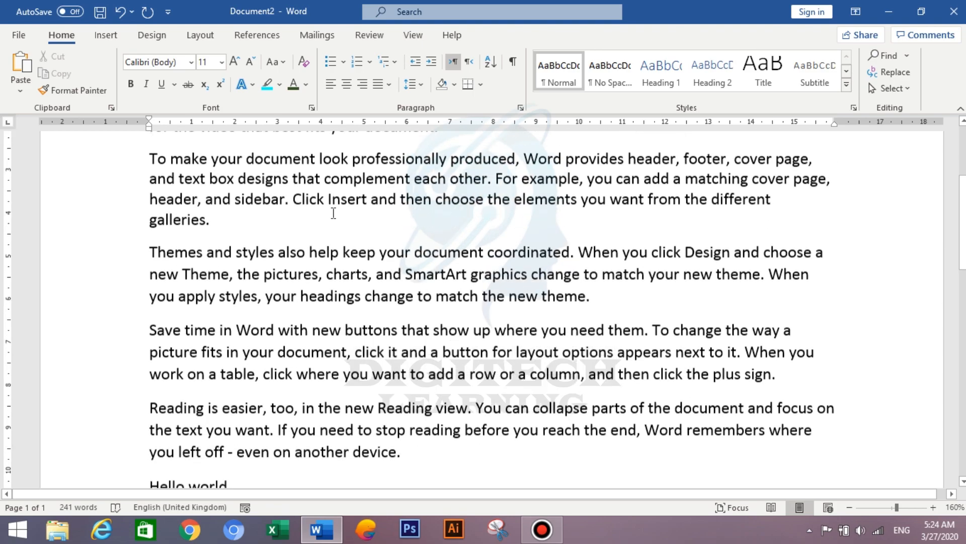
scroll(334, 217, "up", 3)
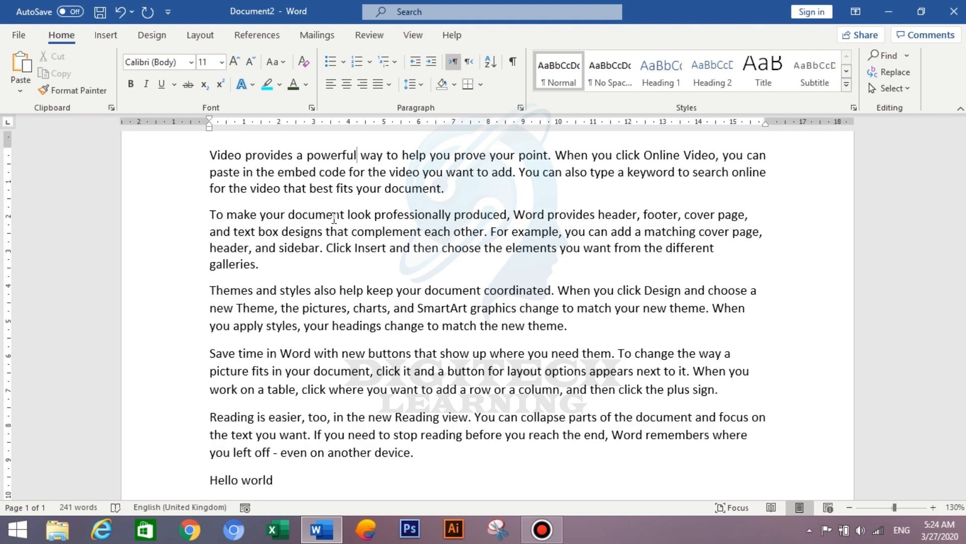
left_click_drag(210, 155, 453, 460)
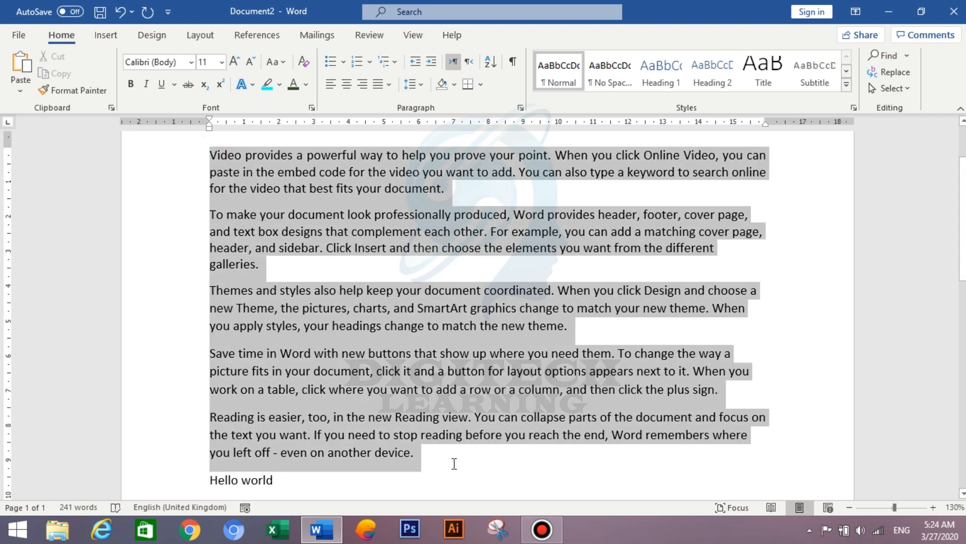
left_click(343, 64)
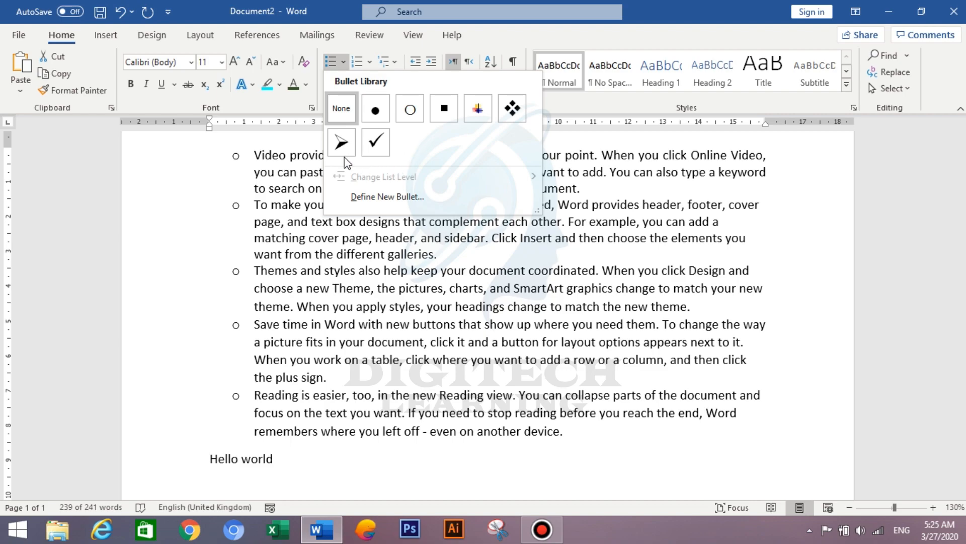
left_click(341, 142)
scroll(317, 280, "up", 2)
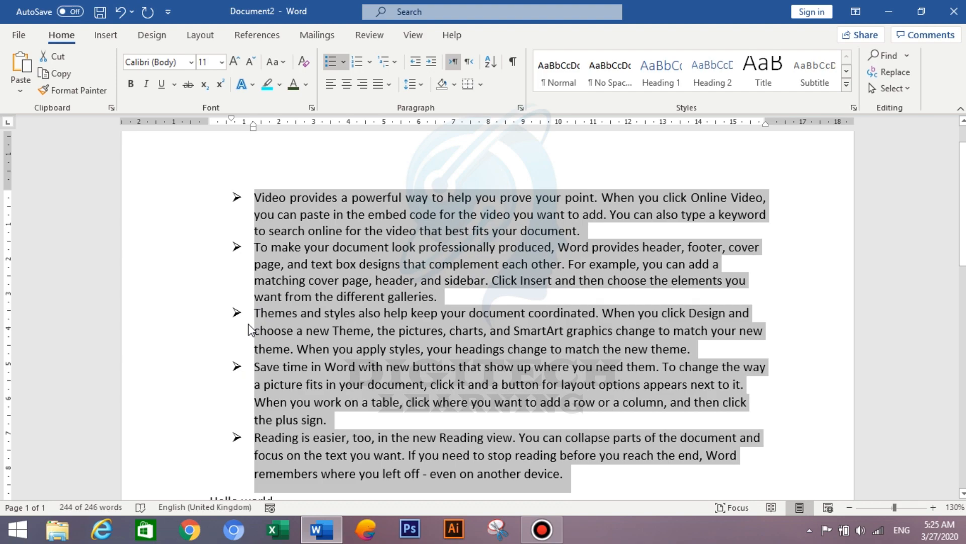
left_click(338, 68)
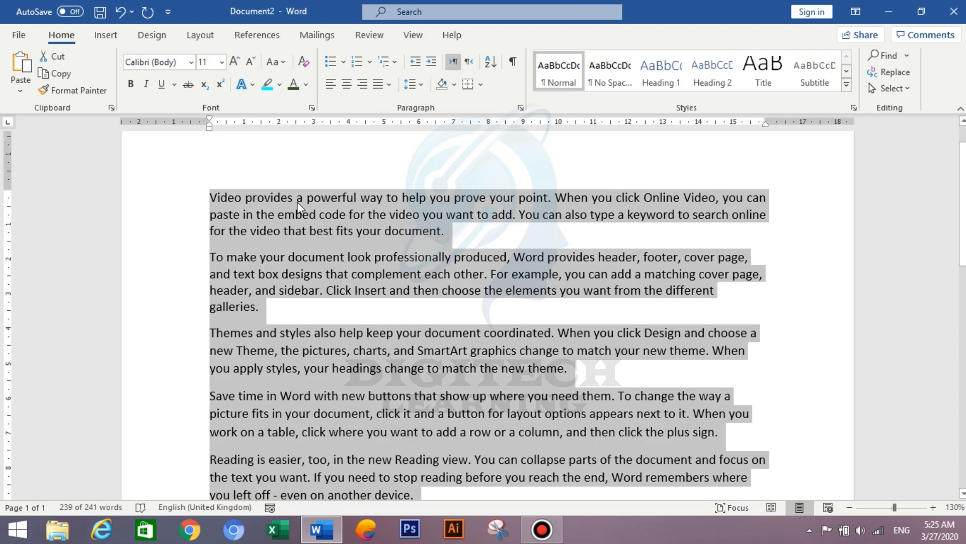
Step: Number the five sample paragraphs in the 1. 2. 3. format and remove the numbering again
left_click(371, 66)
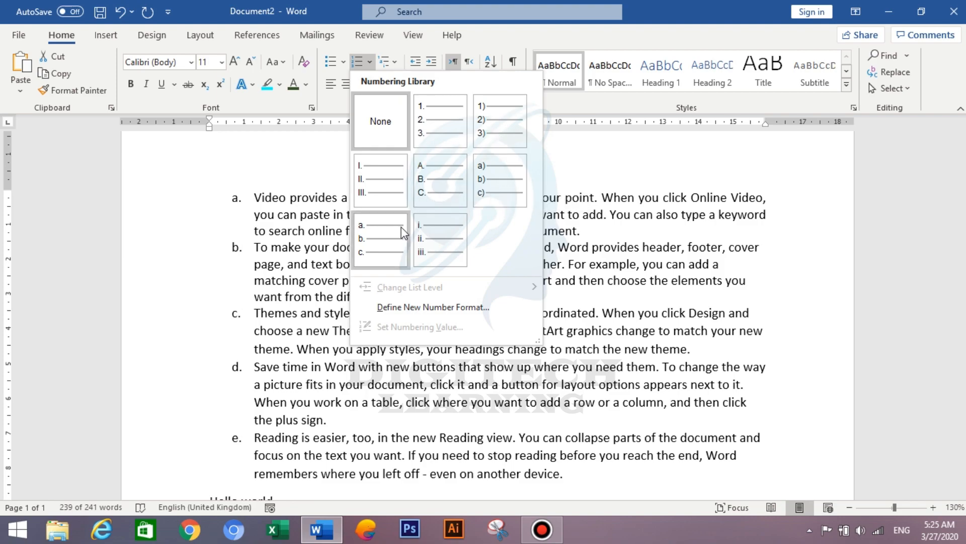
left_click(438, 130)
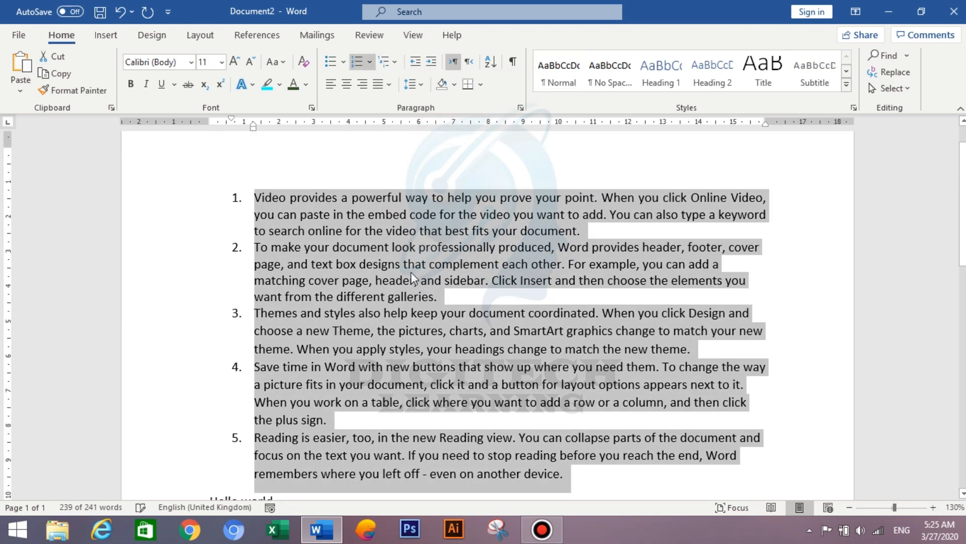
scroll(411, 272, "down", 3)
scroll(264, 320, "up", 2)
scroll(257, 307, "up", 1)
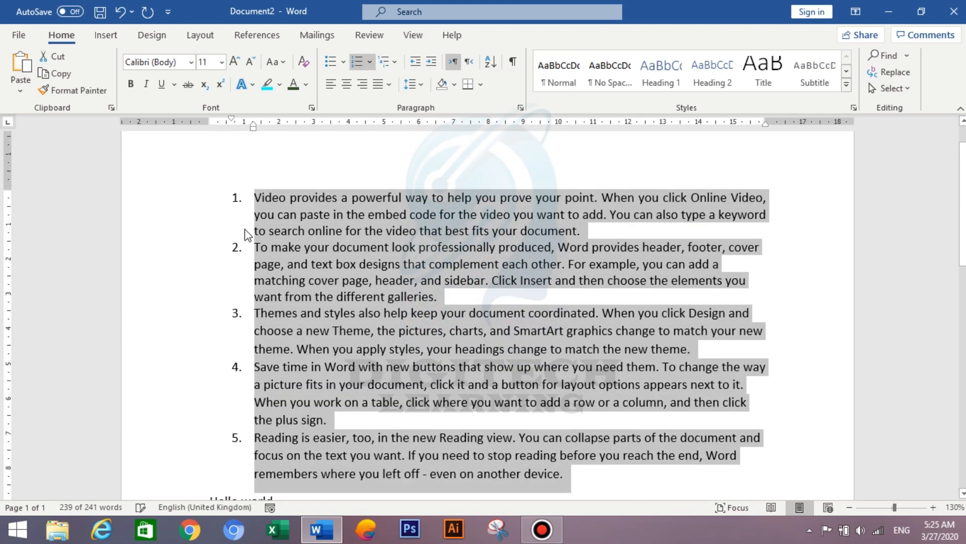
left_click(351, 62)
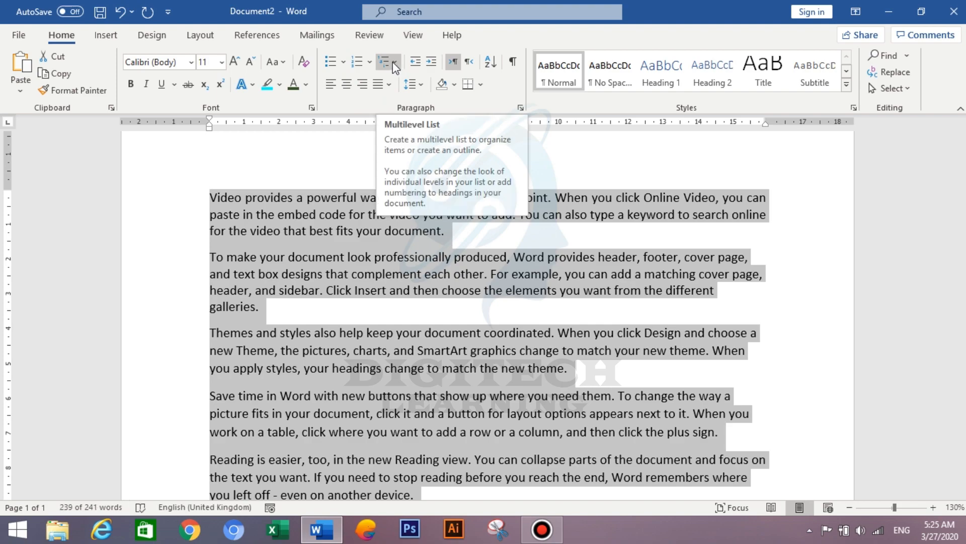
Step: Add four lines below the first paragraph, "Video provides a powerful way", reading Car, Plane, Bike and bus
left_click(261, 307)
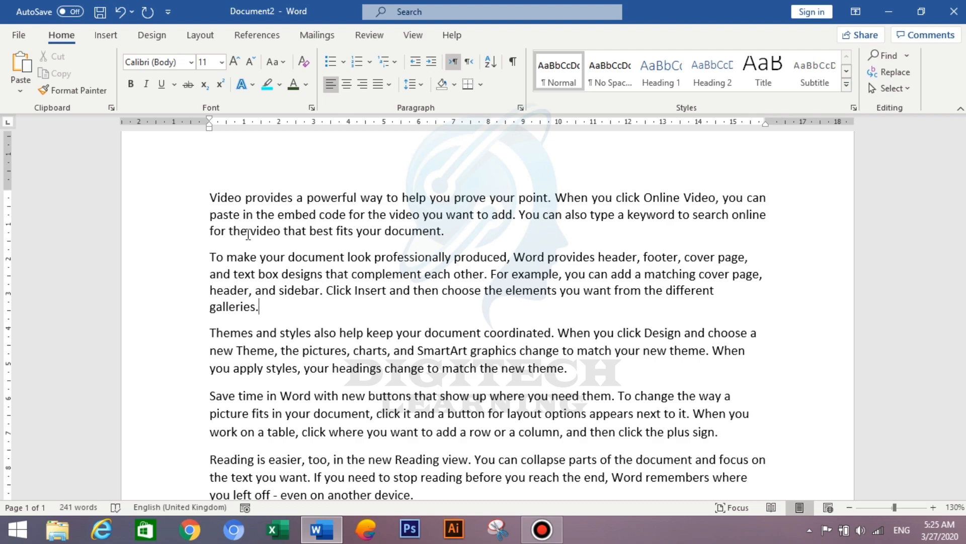
left_click(456, 234)
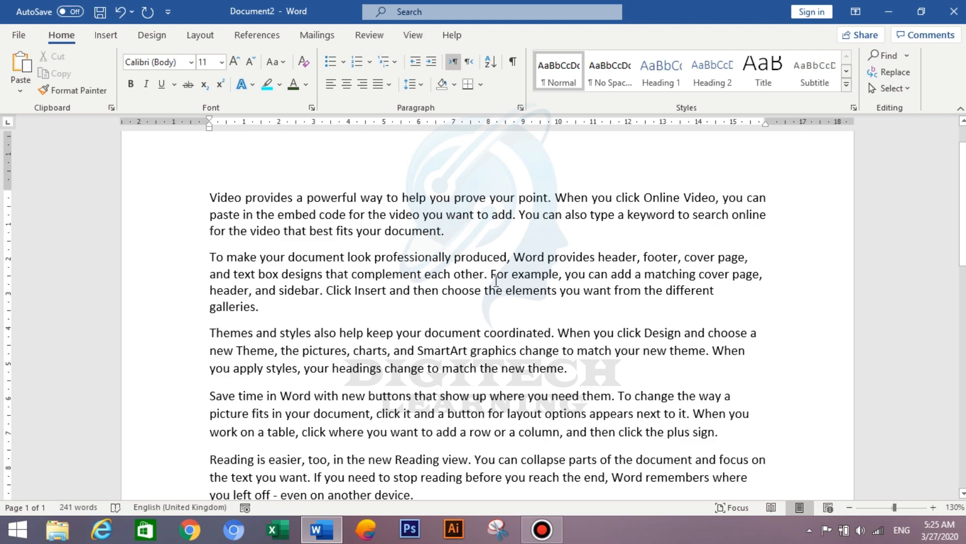
key("Return")
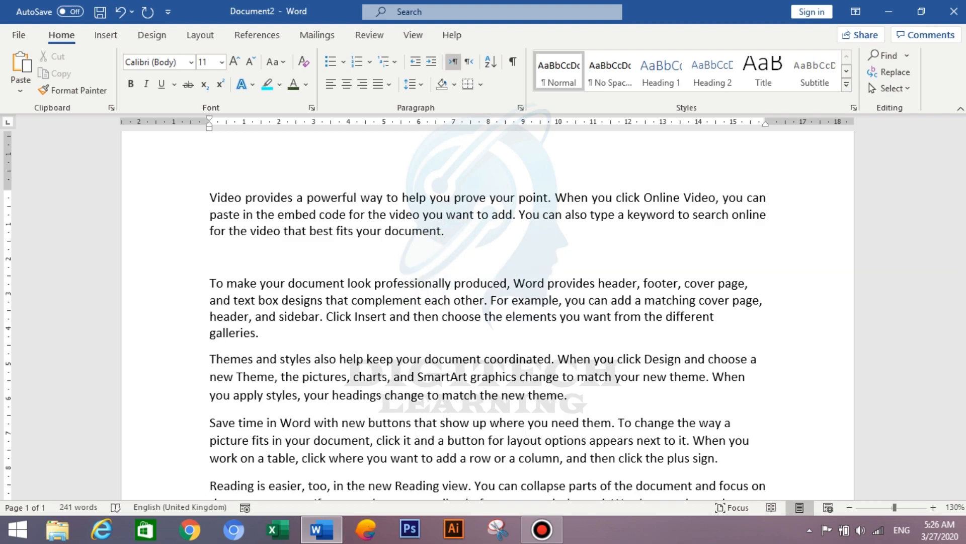
type("car")
key("Return")
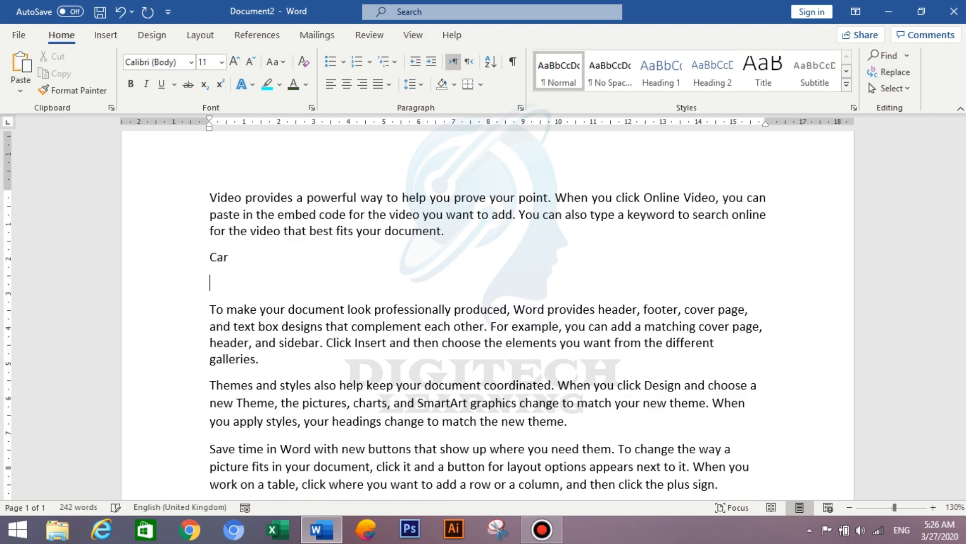
type("plane")
key("Return")
type("bike")
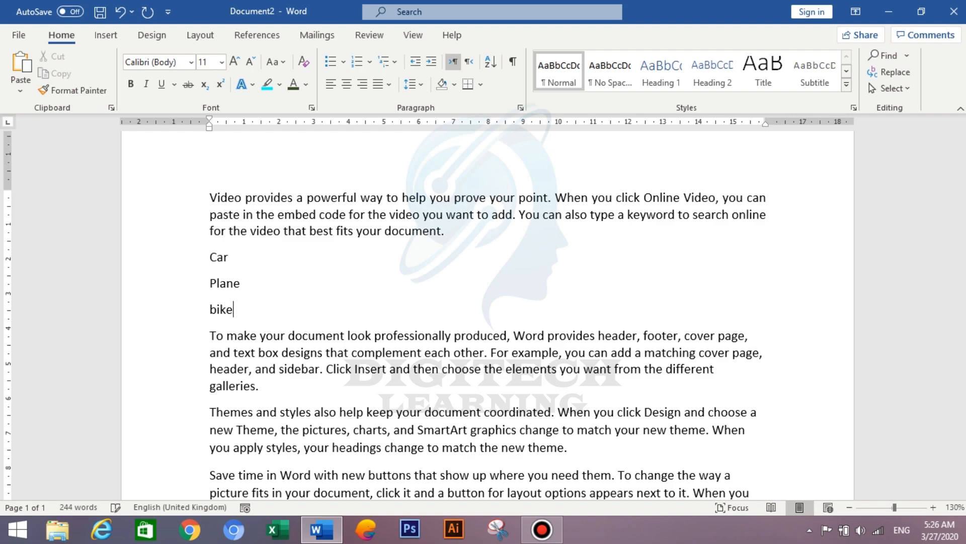
key("Return")
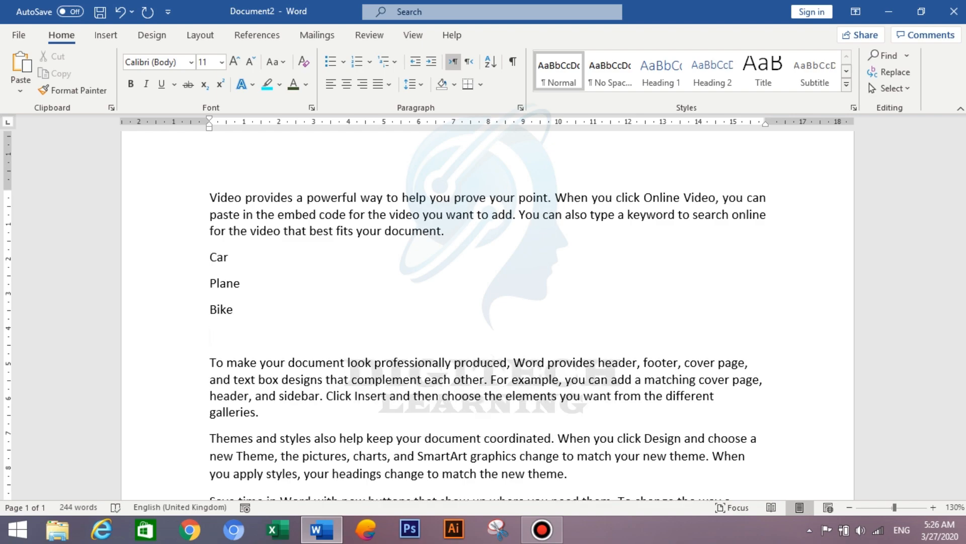
type("bus")
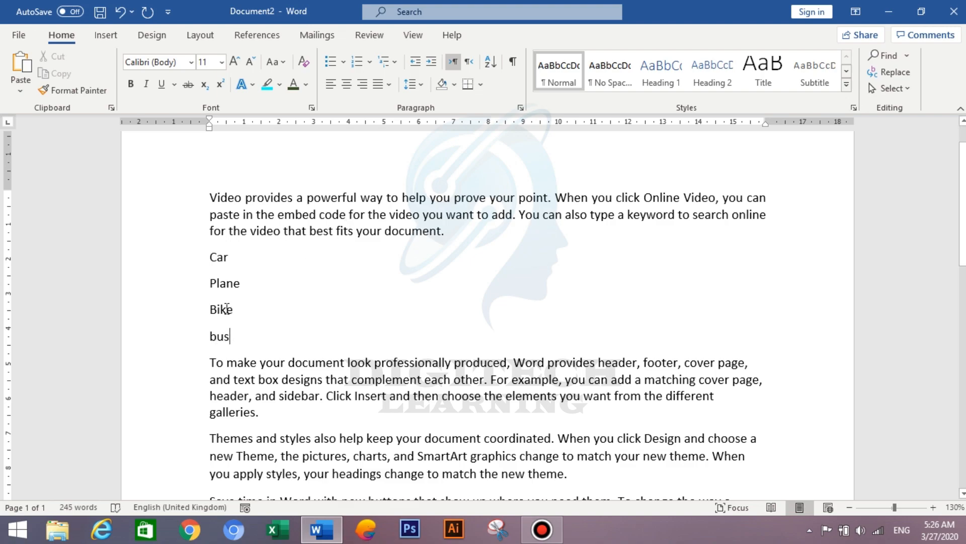
Step: Indent the four lines from Car to bus by one tab stop
left_click_drag(211, 257, 241, 338)
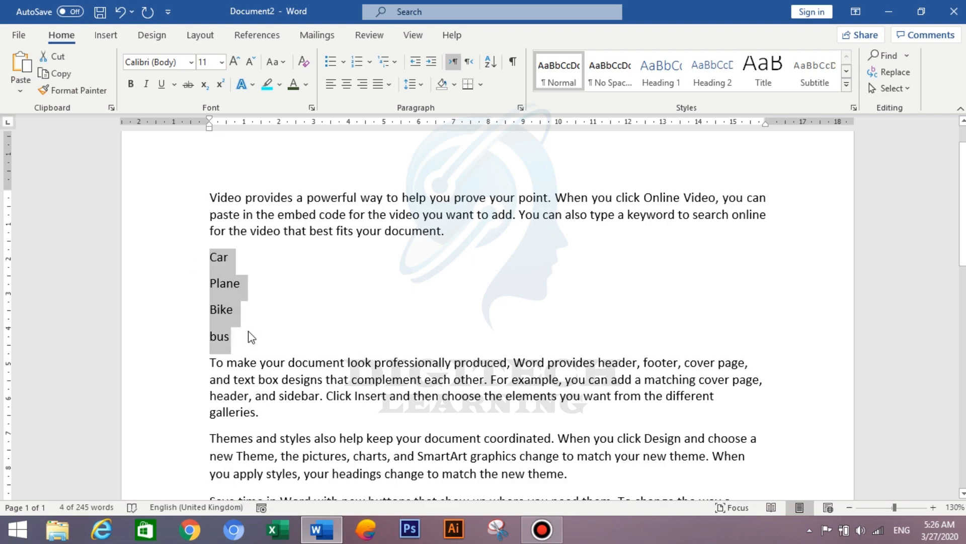
key("Tab")
left_click(325, 328)
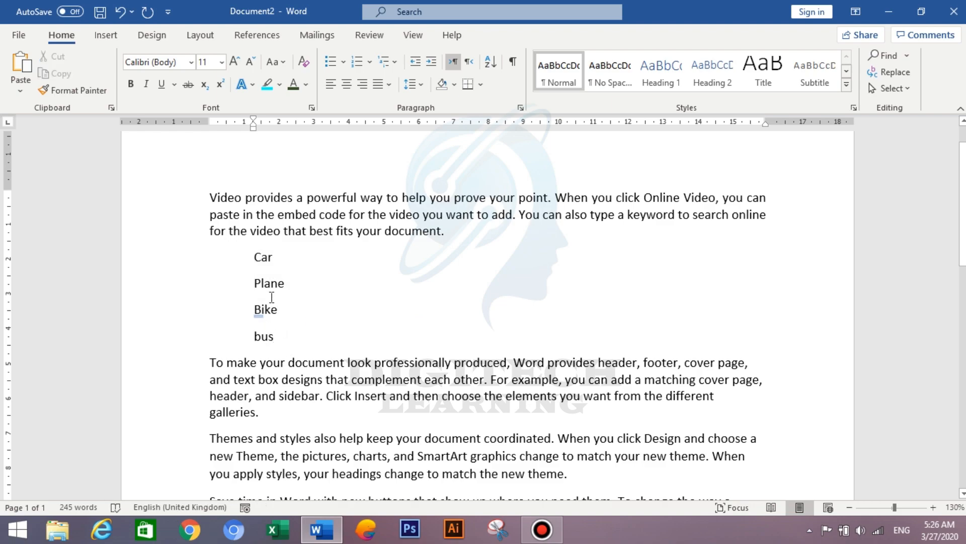
Step: Copy the indented lines Car to bus and paste them below the second paragraph, "To make your document look", without an extra blank line
double_click(255, 257)
left_click_drag(284, 300, 293, 335)
key("ctrl+c")
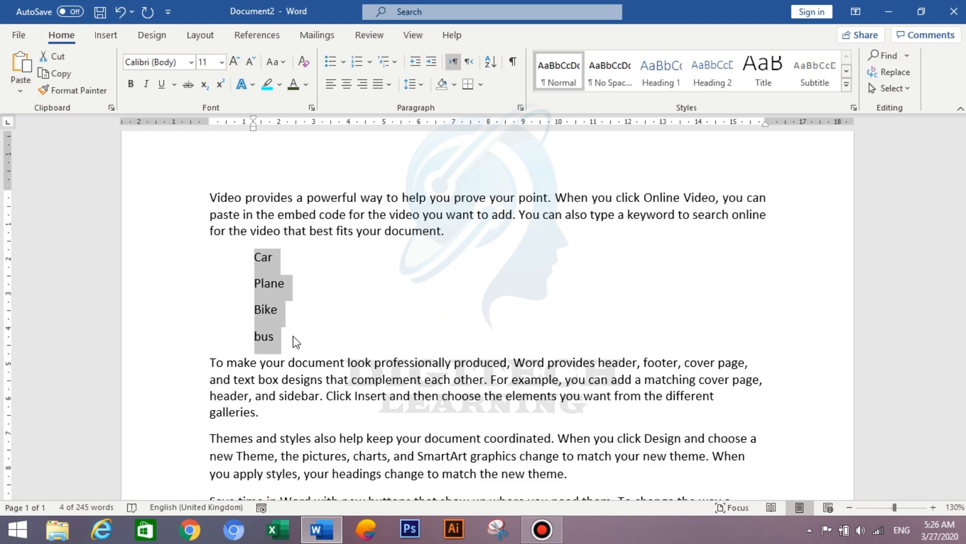
scroll(276, 283, "down", 3)
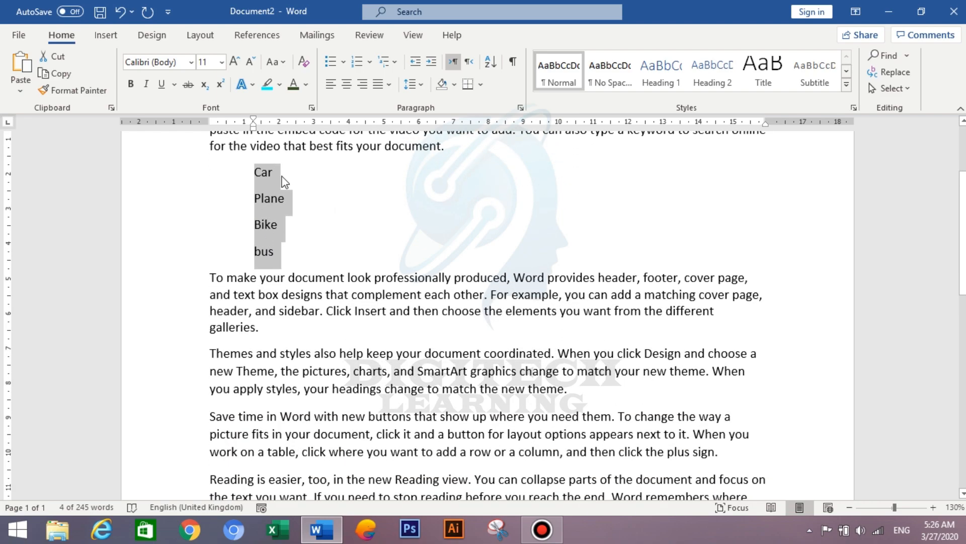
left_click(272, 332)
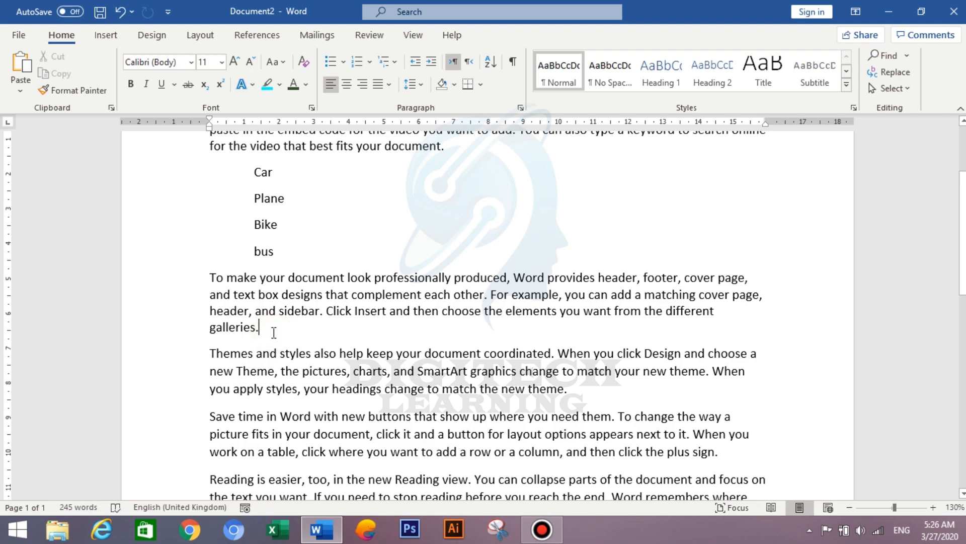
key("Return")
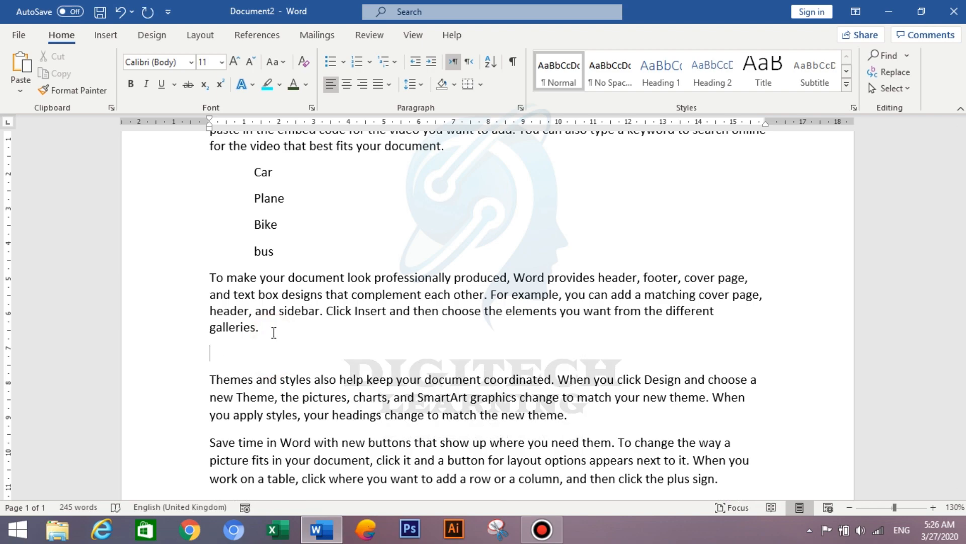
key("ctrl+v")
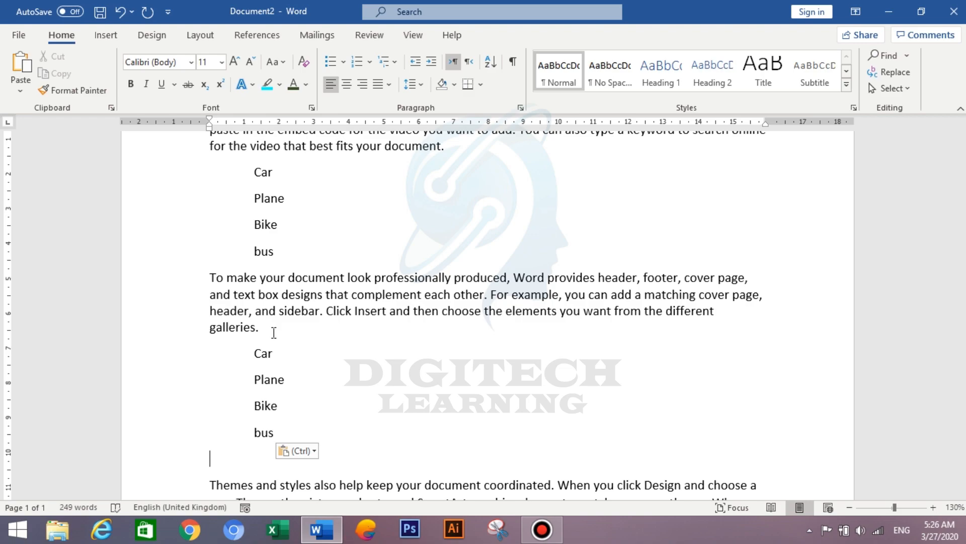
key("BackSpace")
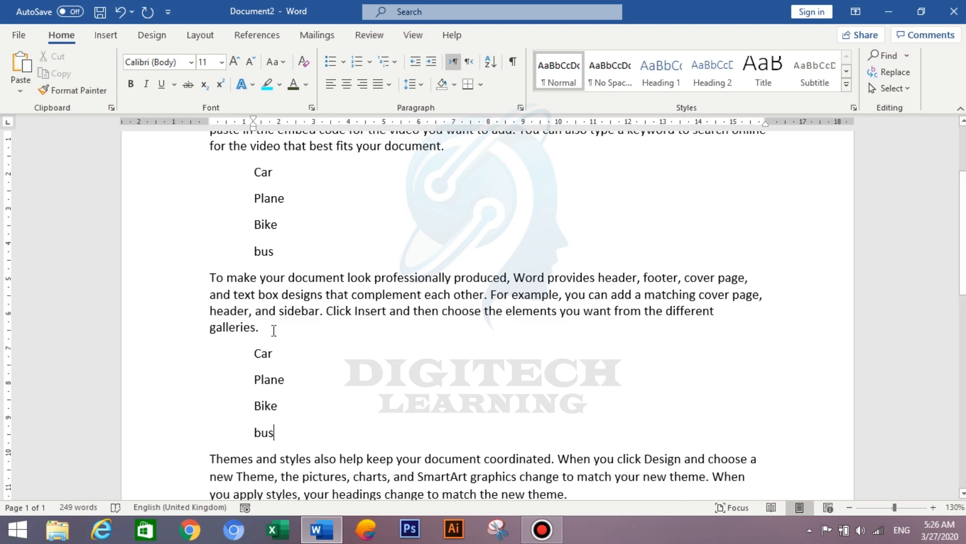
Step: Paste the copied Car to bus lines below the third paragraph, "Themes and styles also help", without an extra blank line
scroll(274, 330, "down", 3)
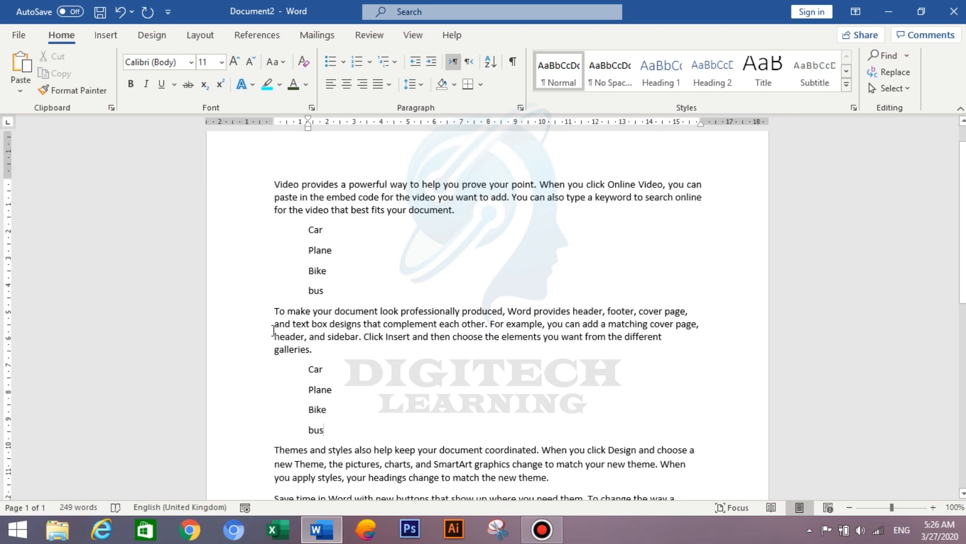
scroll(613, 448, "down", 3)
left_click(568, 417)
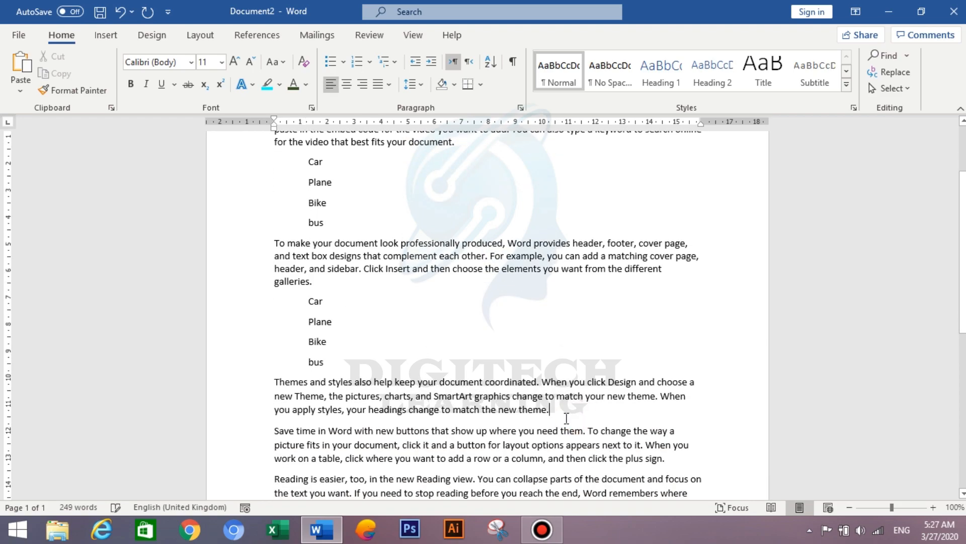
key("Return")
key("ctrl+v")
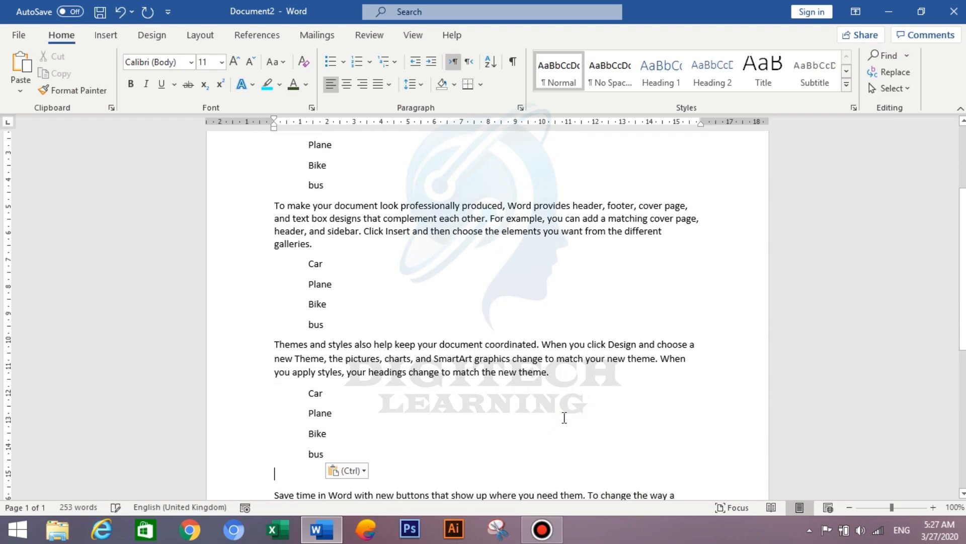
key("BackSpace")
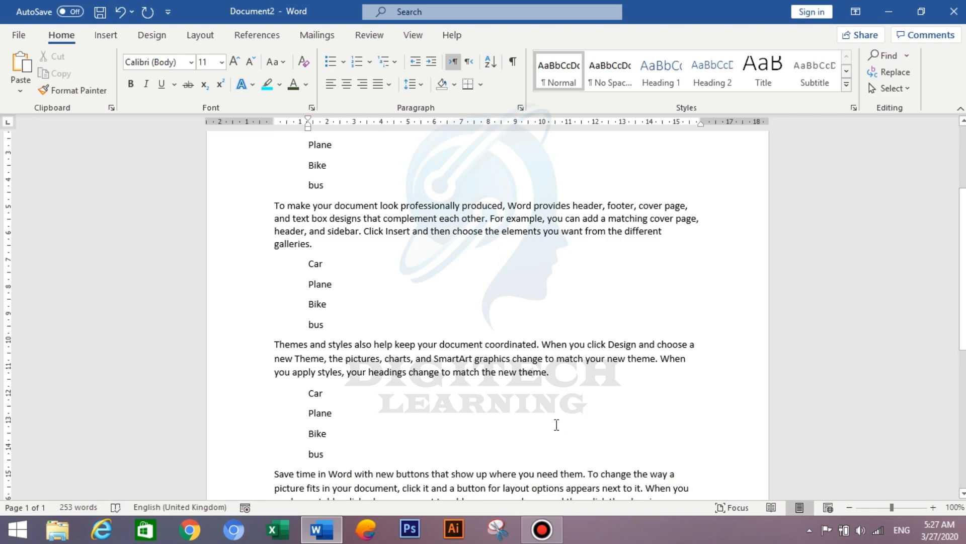
Step: Paste the copied Car to bus lines below the fourth paragraph, "Save time in Word", without an extra blank line
scroll(519, 321, "up", 3)
scroll(519, 320, "up", 1)
scroll(519, 320, "down", 1)
scroll(519, 320, "down", 6)
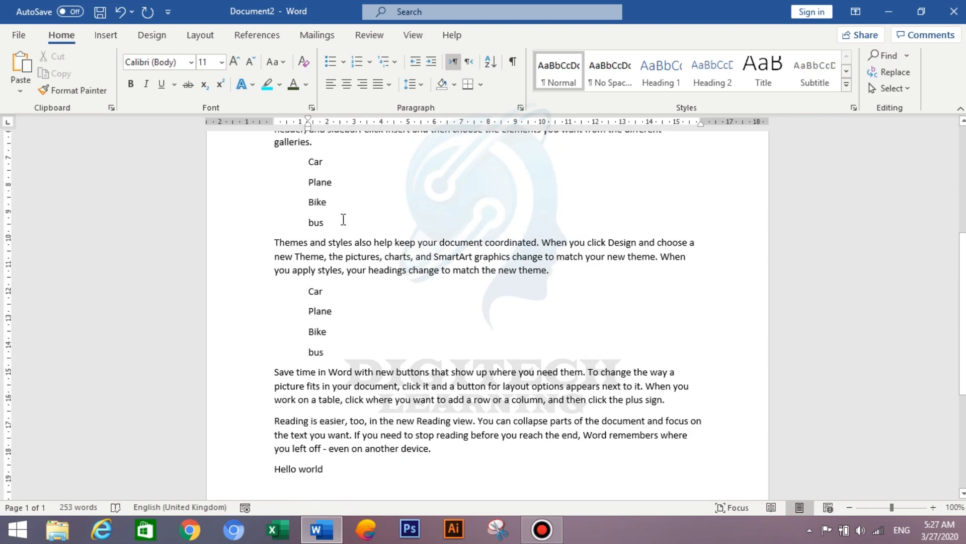
scroll(343, 220, "up", 3)
scroll(352, 246, "down", 5)
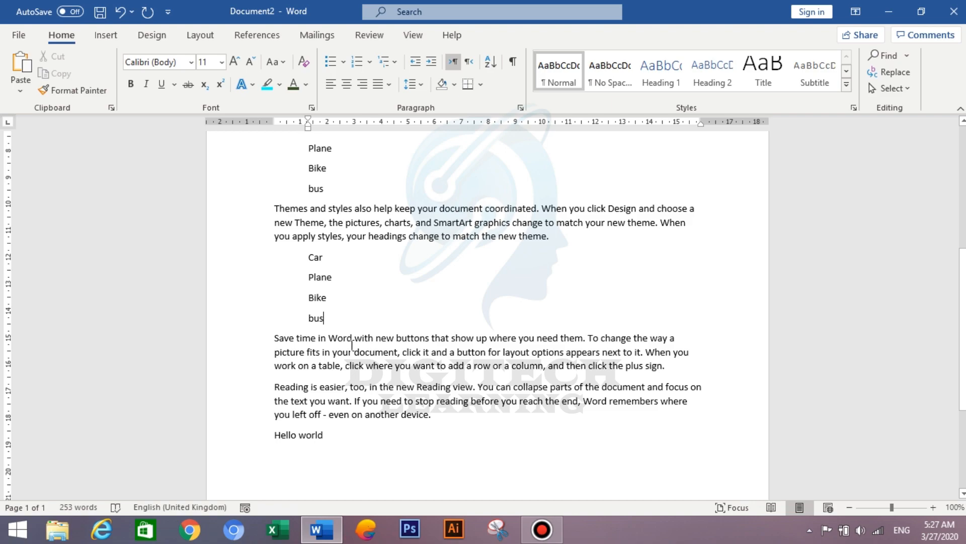
left_click(675, 364)
key("Return")
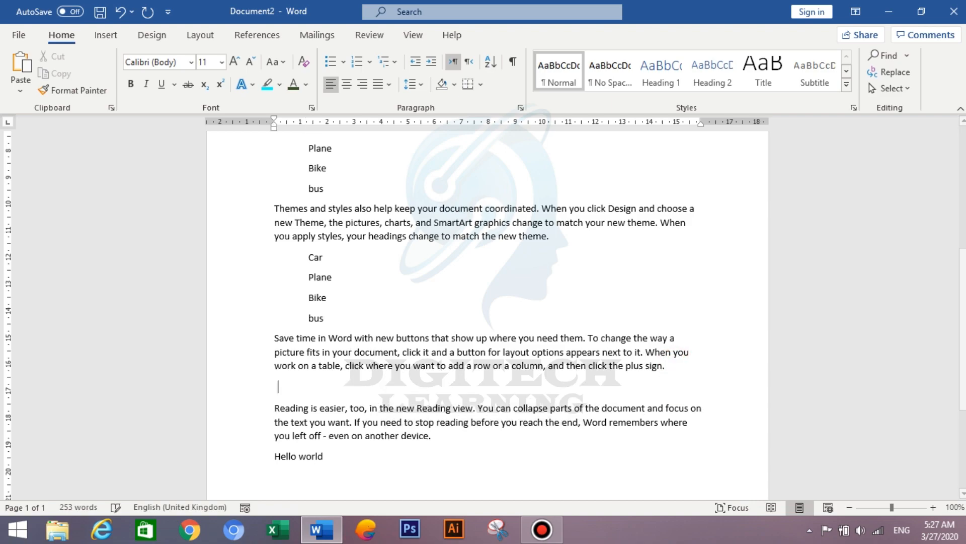
key("ctrl+v")
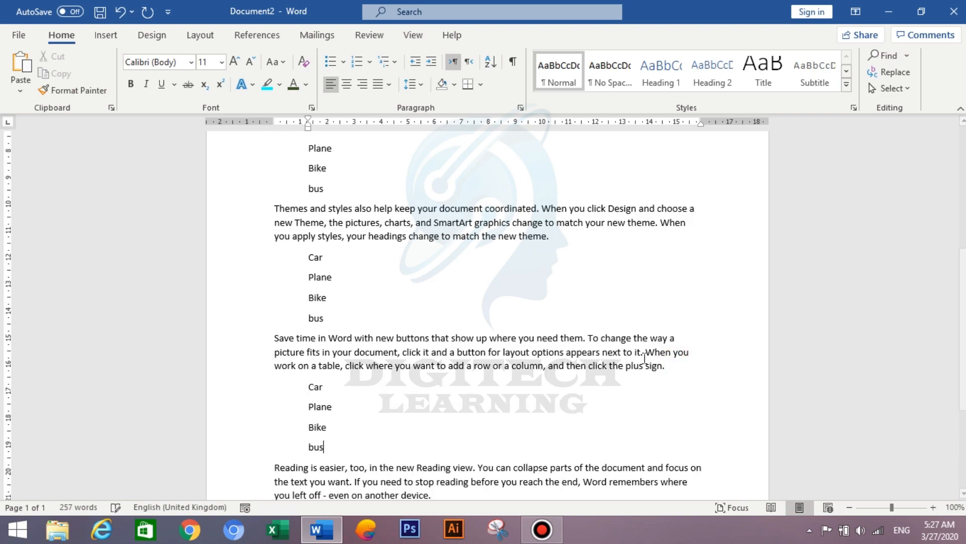
Step: Paste the copied Car to bus lines below the fifth paragraph, "Reading is easier", and delete the closing "Hello world" line
scroll(645, 357, "down", 2)
left_click(491, 406)
key("Return")
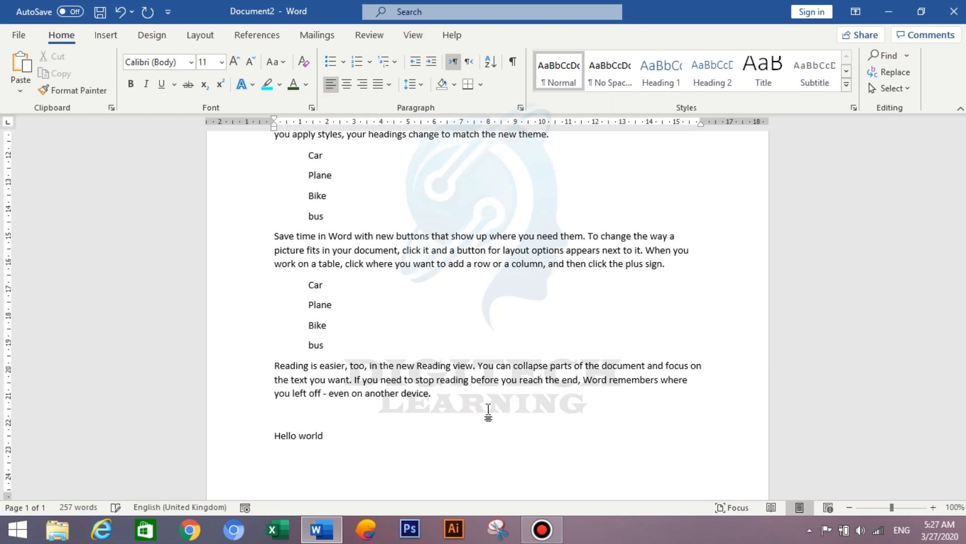
key("ctrl+v")
key("BackSpace")
left_click_drag(397, 475, 227, 488)
key("Delete")
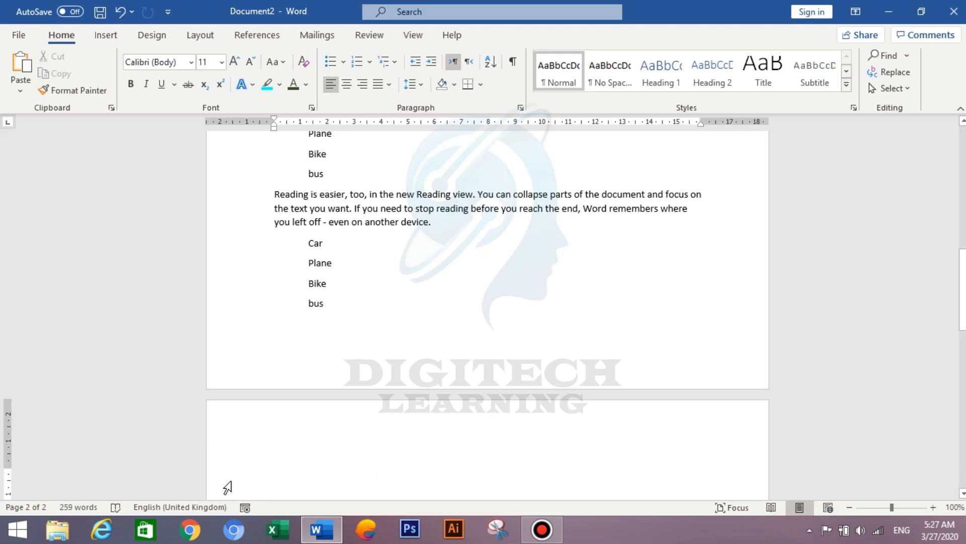
key("BackSpace")
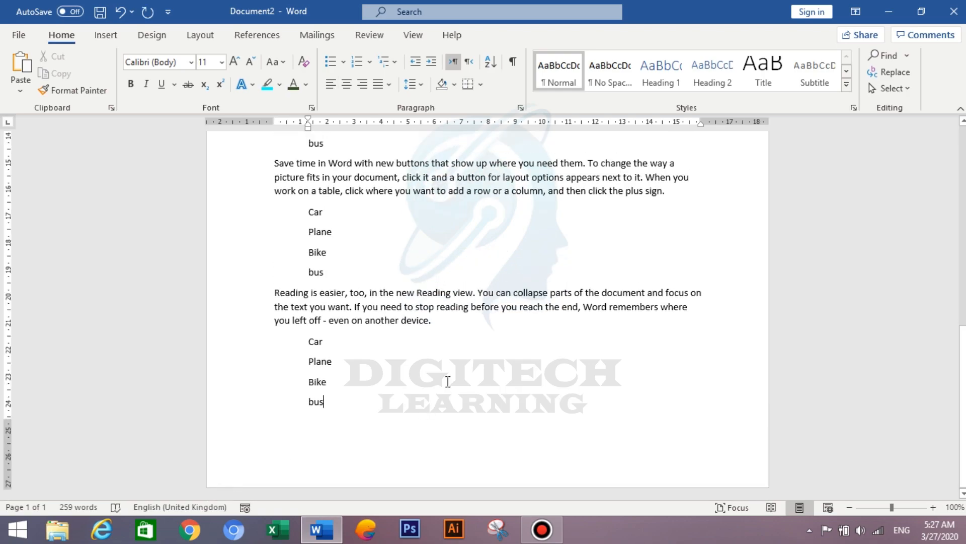
Step: Review the whole document, checking the indented Car to bus lines under each of the five paragraphs
scroll(436, 352, "up", 3)
scroll(435, 352, "up", 10)
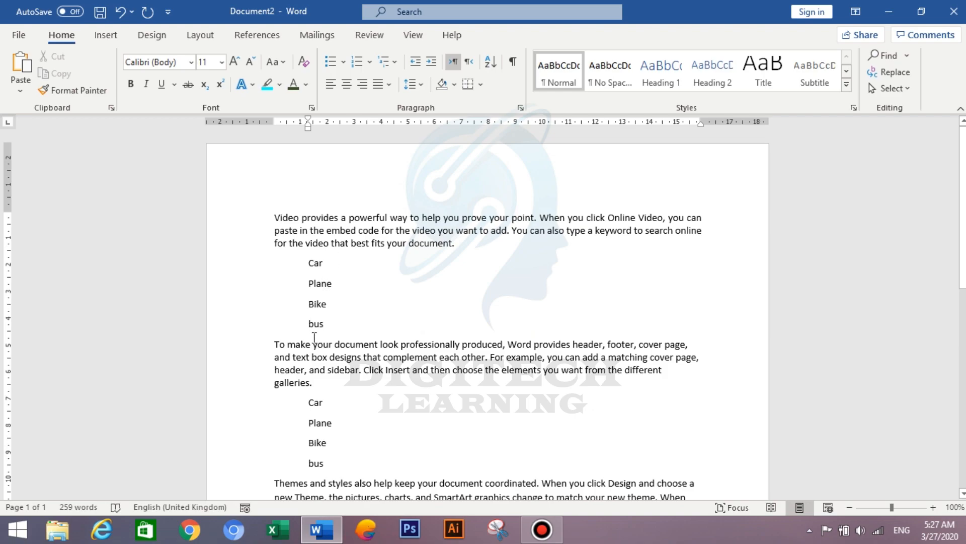
scroll(330, 383, "down", 7)
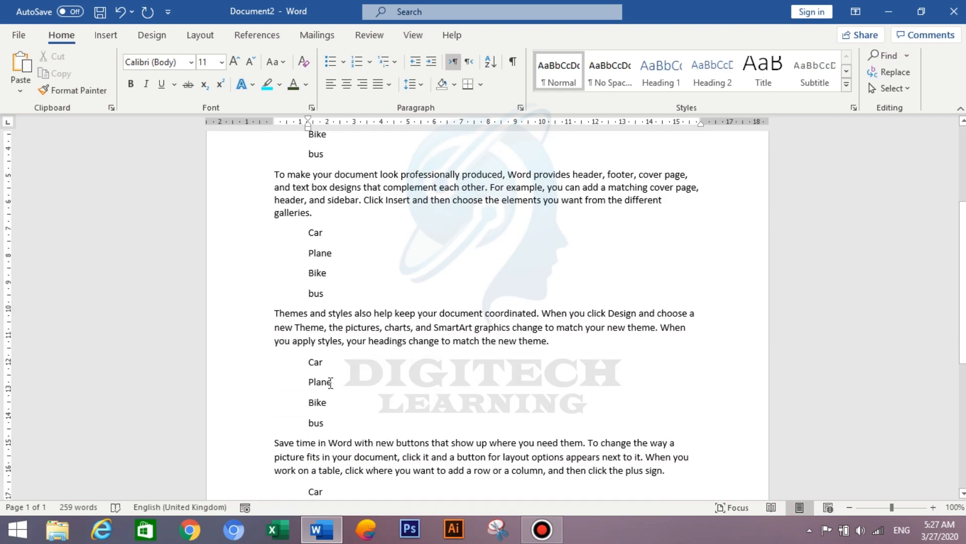
scroll(332, 382, "down", 2)
scroll(331, 384, "up", 5)
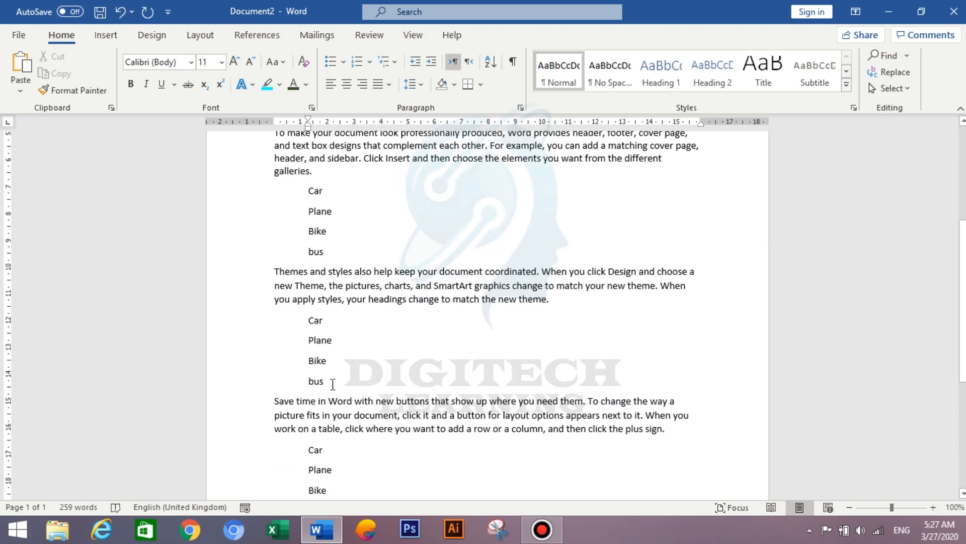
scroll(333, 384, "up", 3)
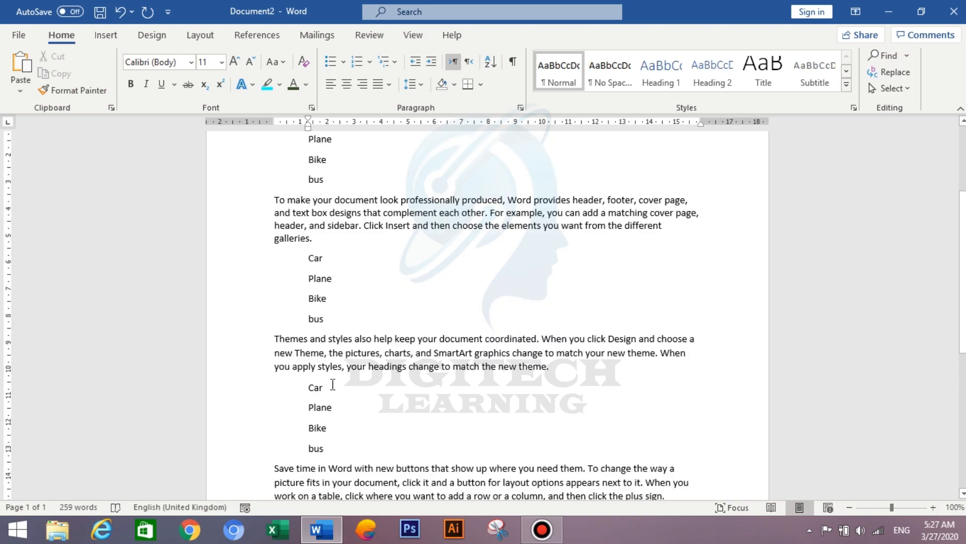
scroll(332, 384, "up", 2)
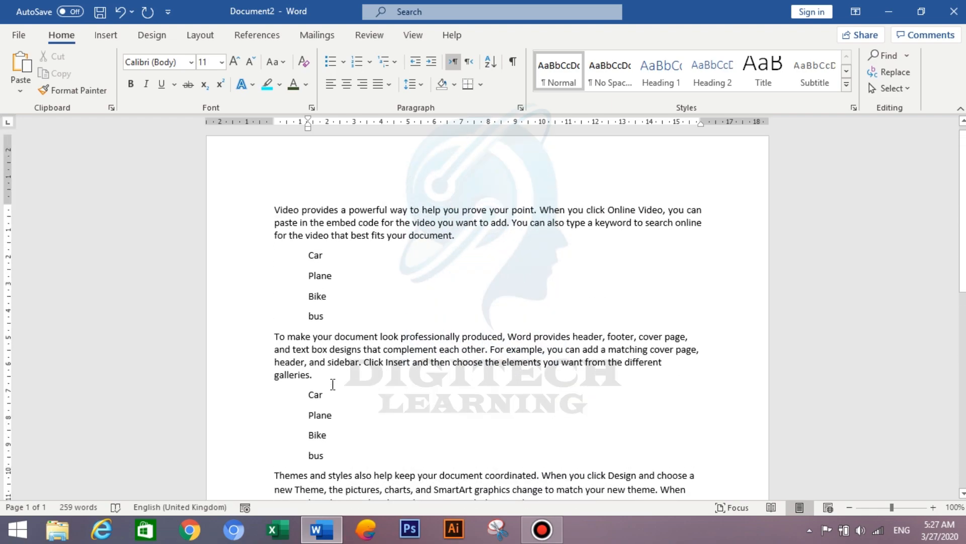
left_click(272, 208)
left_click_drag(331, 303, 394, 406)
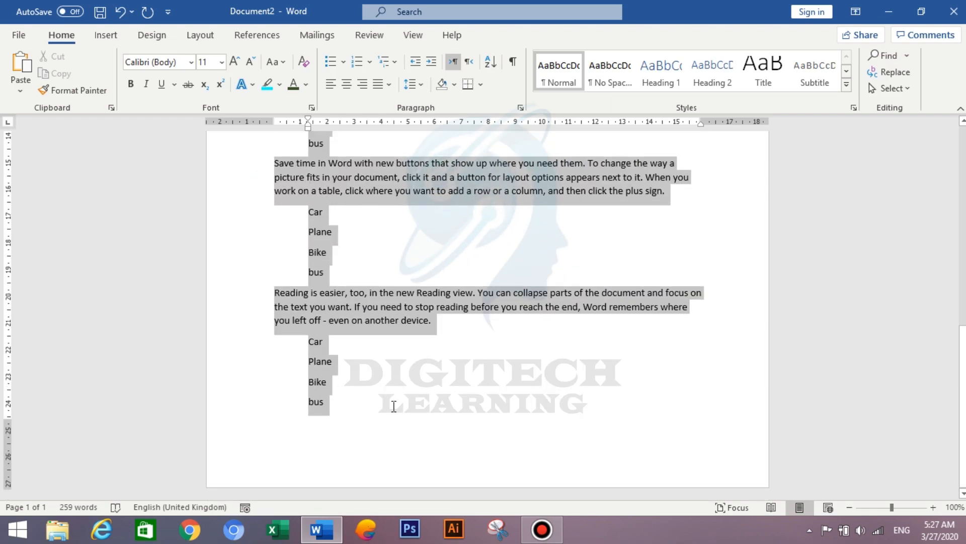
left_click(364, 403)
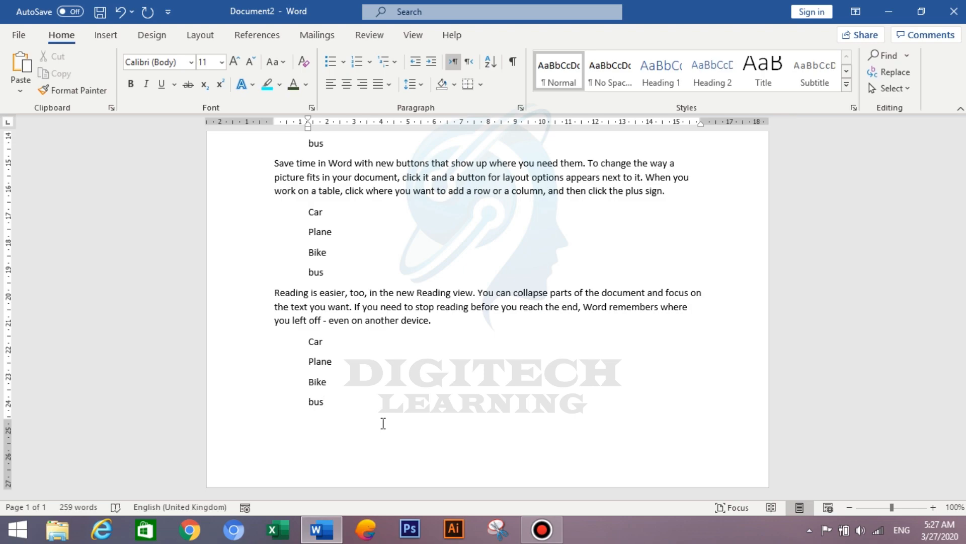
Step: Apply the "1) a) i)" multilevel list format to the whole document and check the numbering of paragraphs and sub-items
key("ctrl+a")
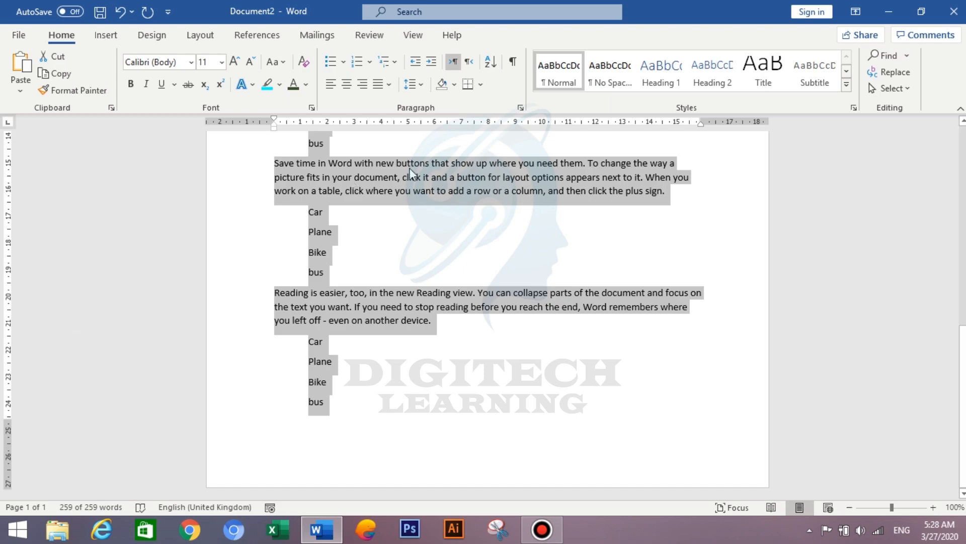
left_click(396, 65)
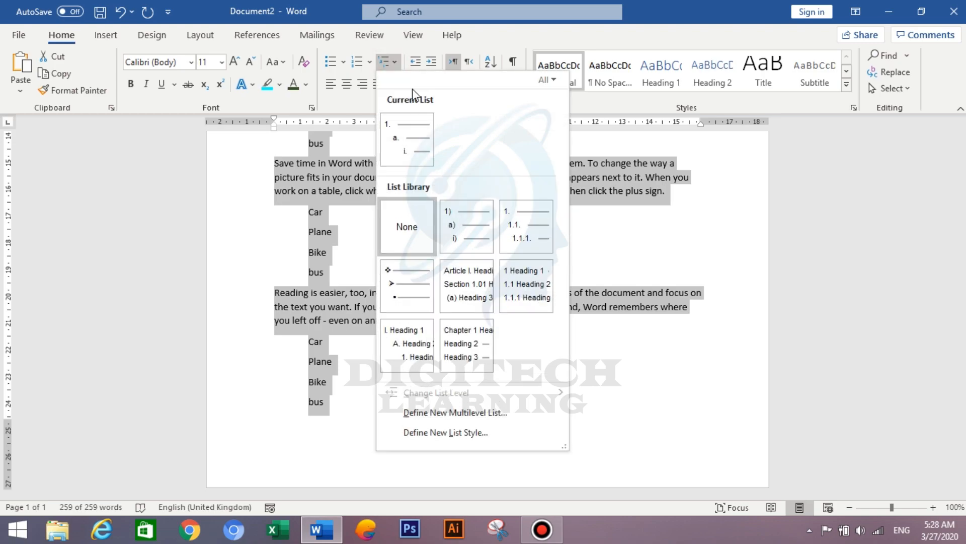
left_click(464, 225)
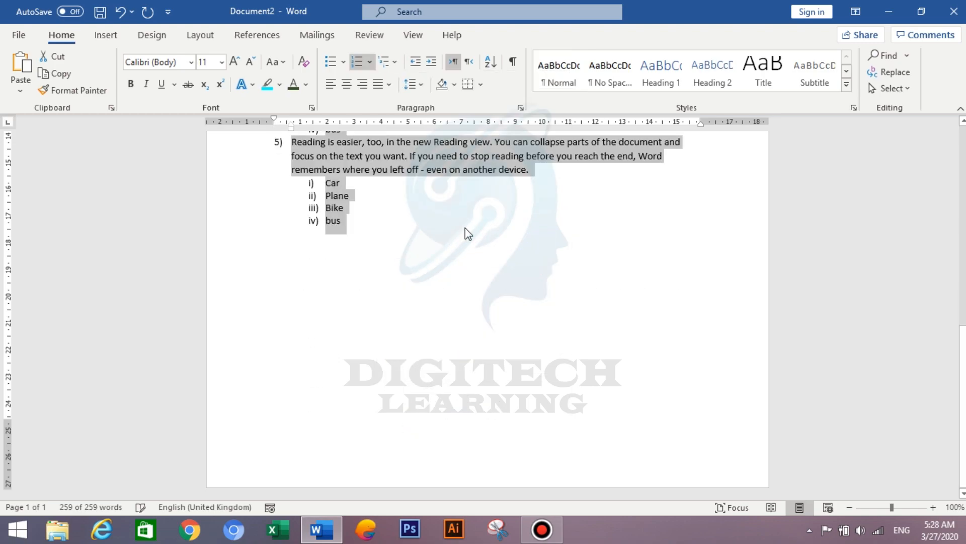
scroll(471, 237, "up", 10)
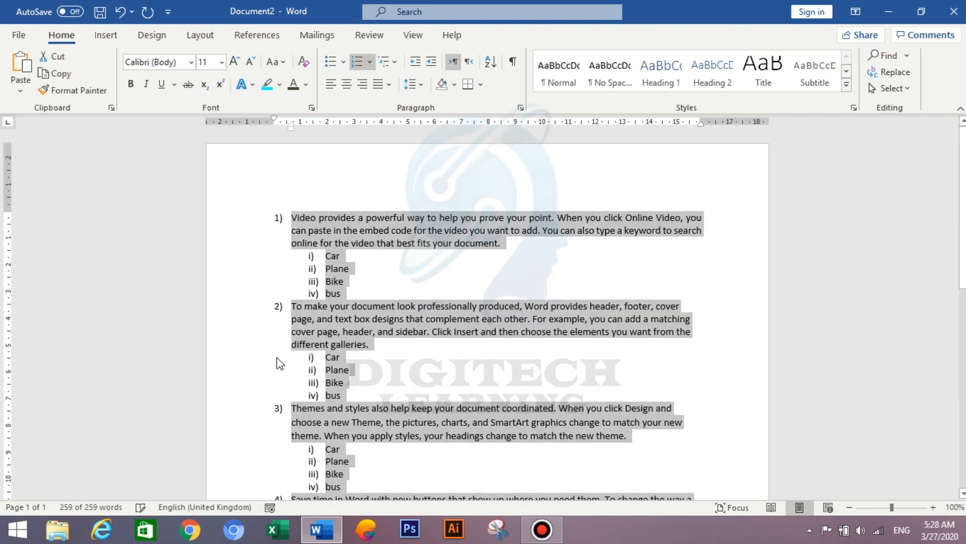
left_click(319, 219)
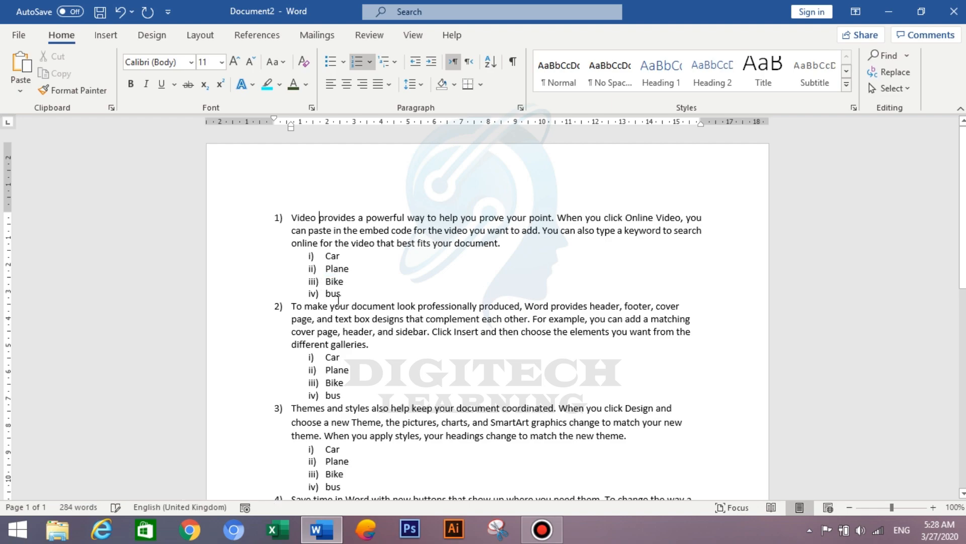
scroll(333, 280, "down", 2)
scroll(332, 281, "down", 7)
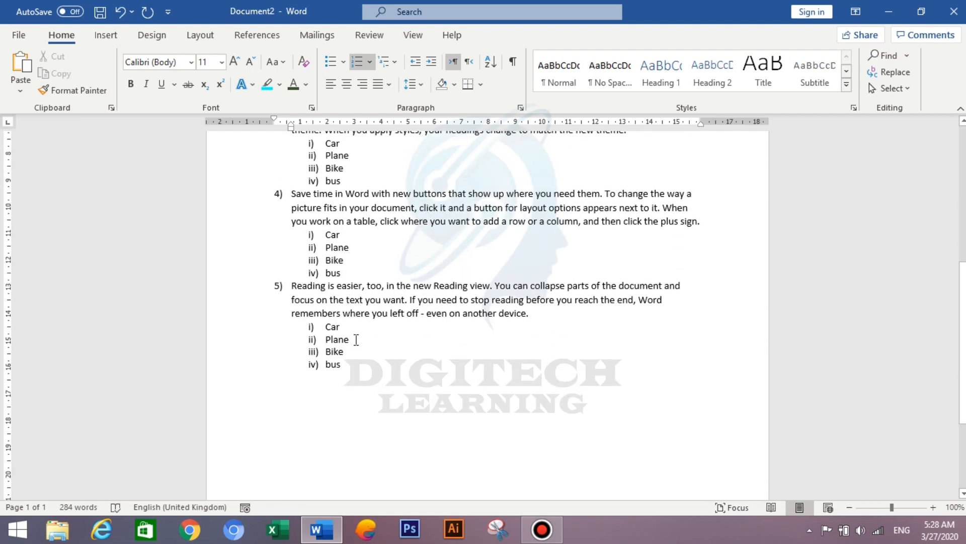
scroll(349, 345, "up", 7)
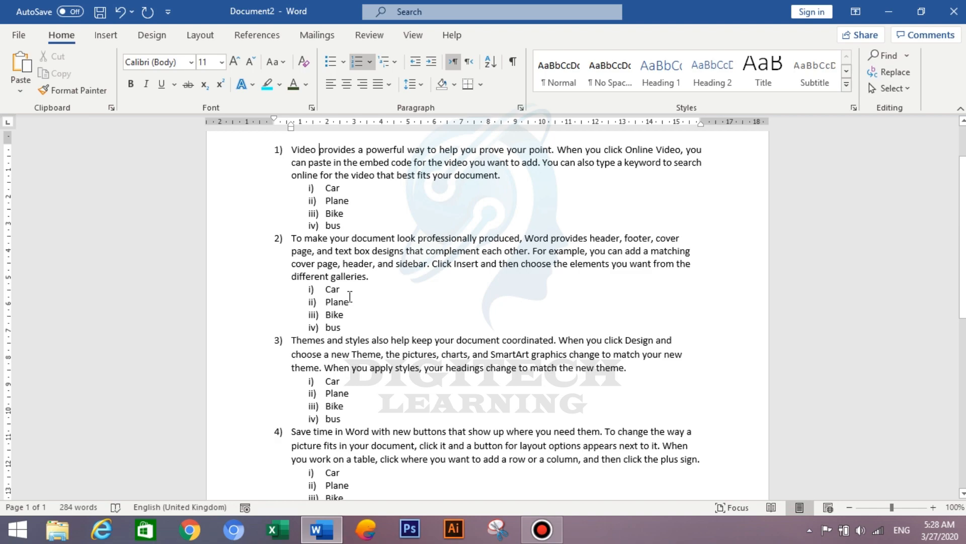
scroll(372, 257, "up", 2)
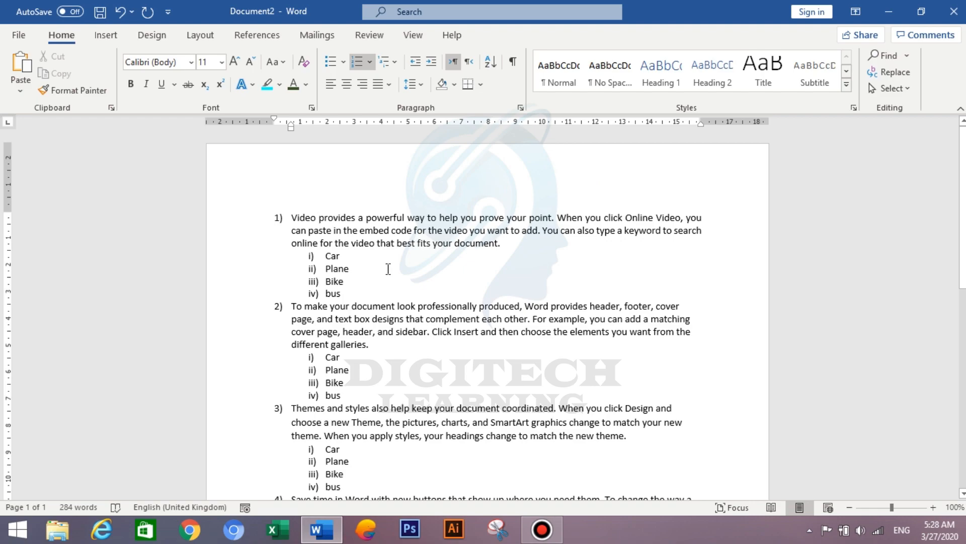
Step: Examine the border line styles and widths in Borders and Shading for the first two numbered paragraphs and their sub-items
left_click(290, 218)
left_click_drag(313, 250, 397, 396)
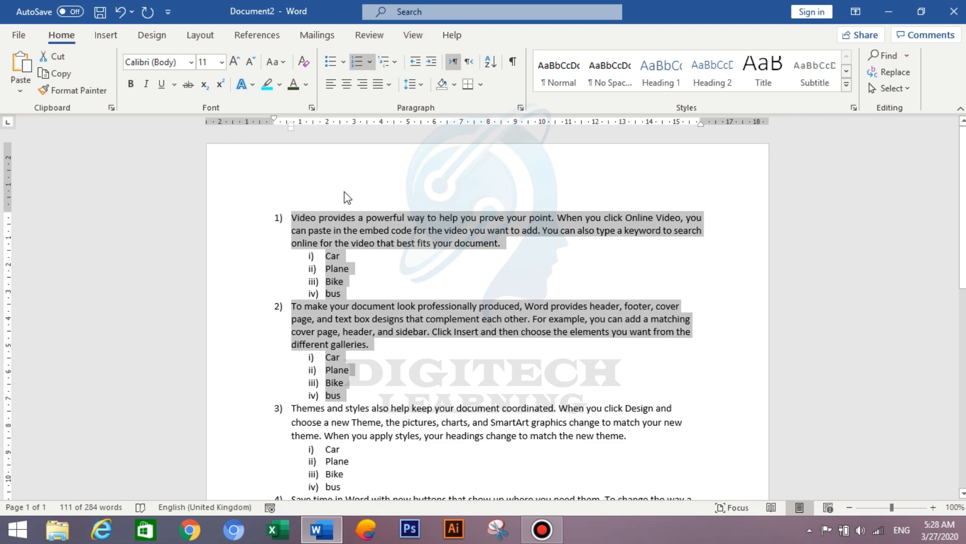
left_click(481, 88)
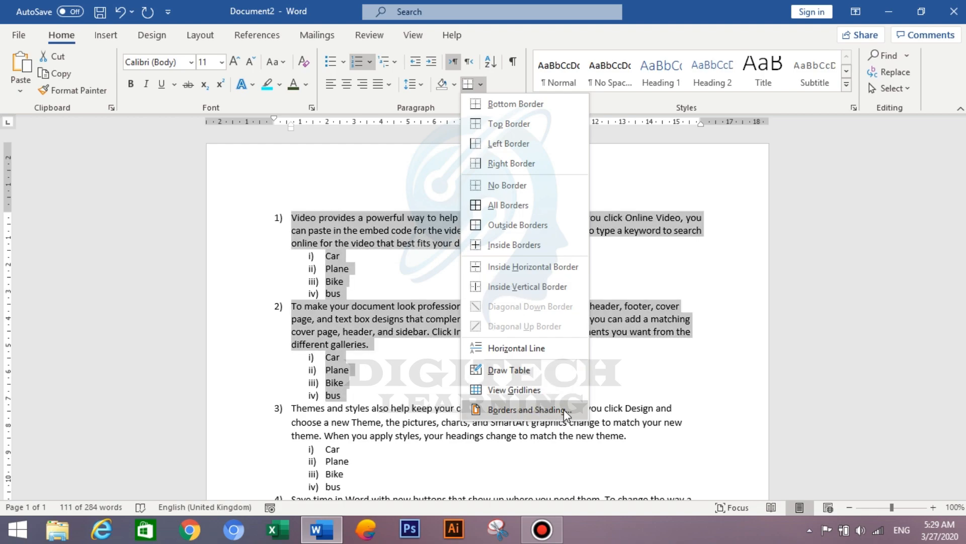
left_click(528, 410)
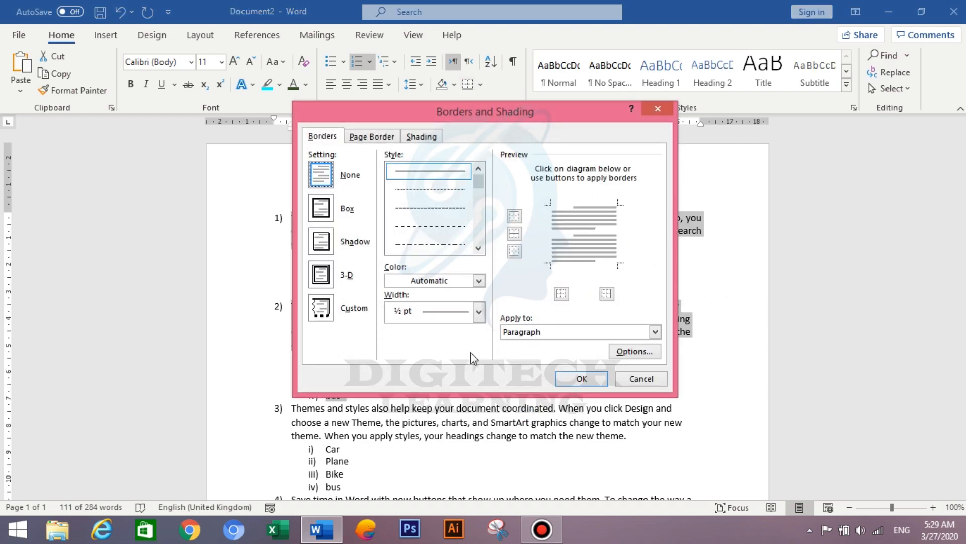
left_click(478, 247)
left_click(479, 248)
left_click(478, 247)
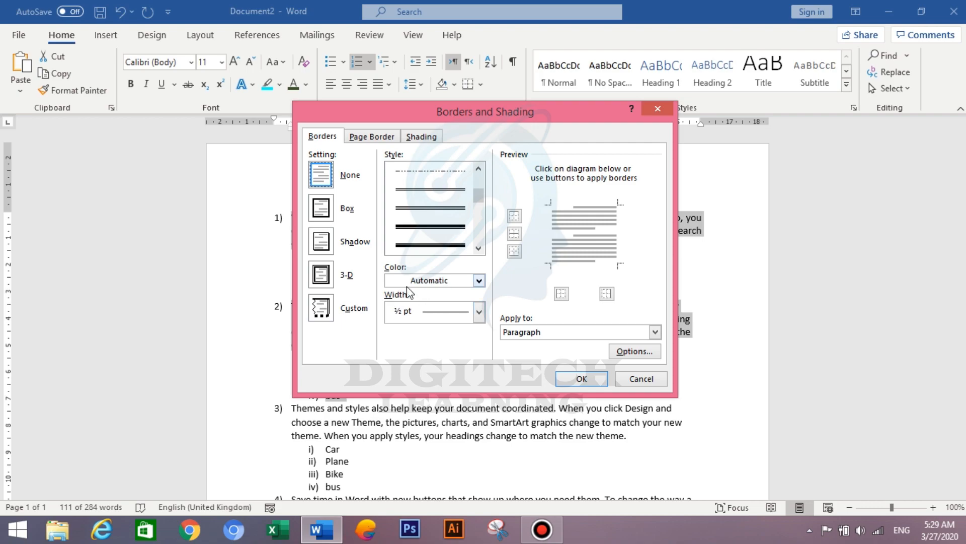
left_click(478, 314)
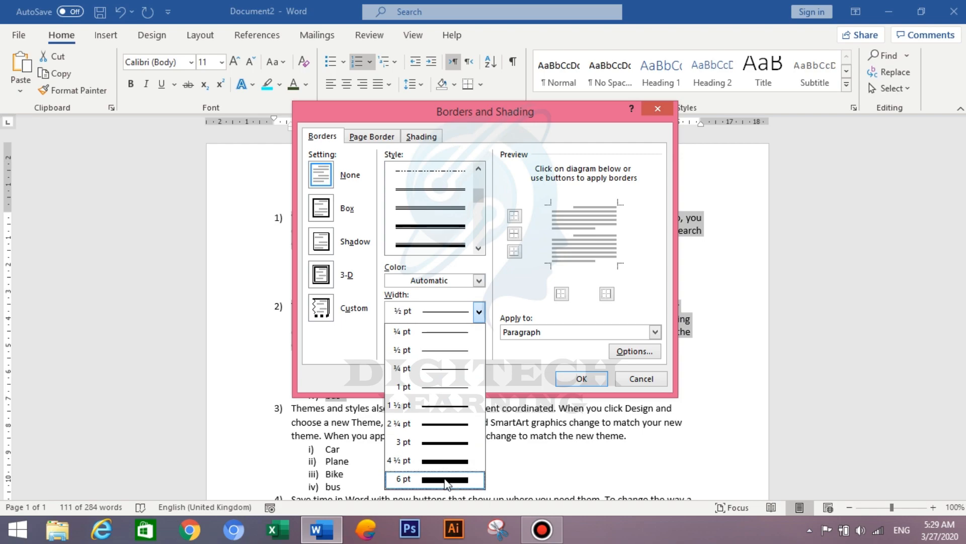
left_click(478, 307)
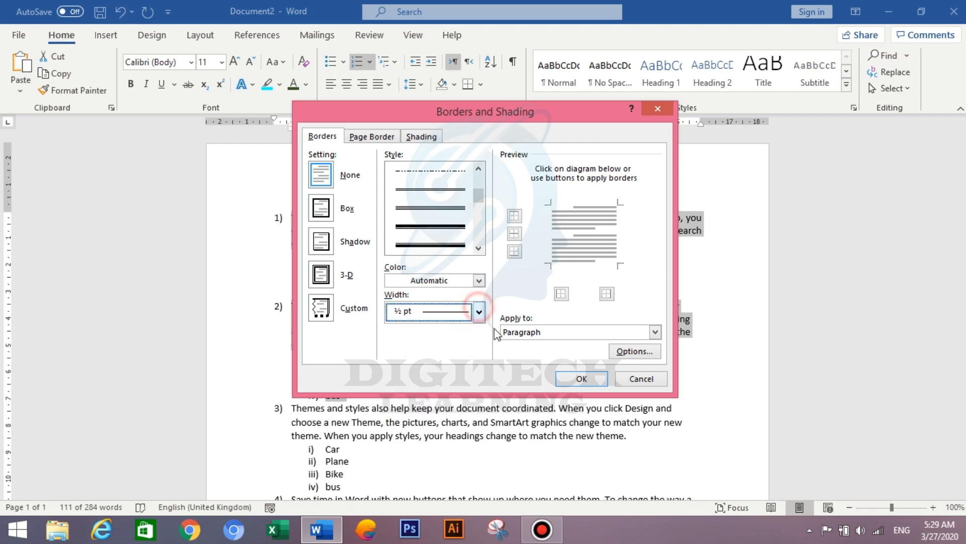
left_click(581, 383)
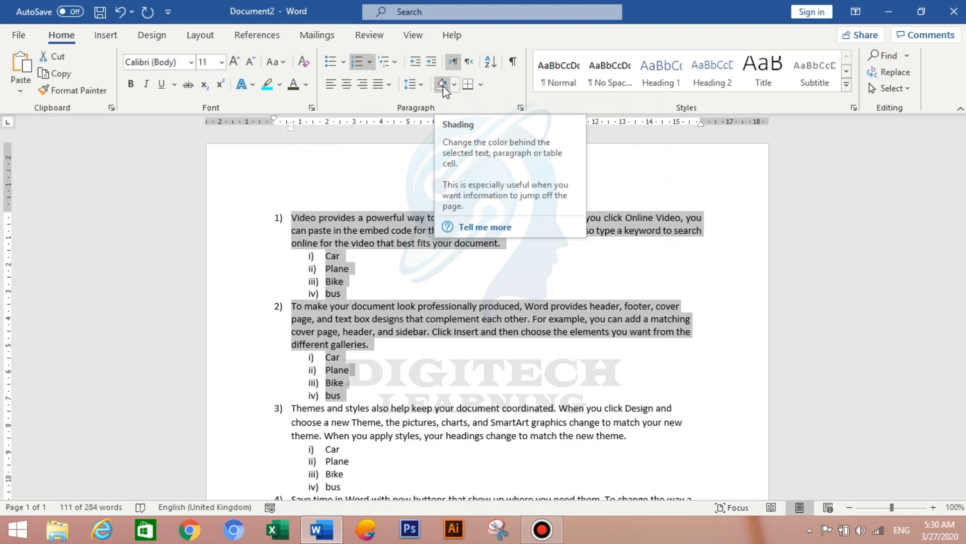
Step: Preview light green shading on the first numbered paragraph, and look through the full gallery of styles available for it
left_click(431, 279)
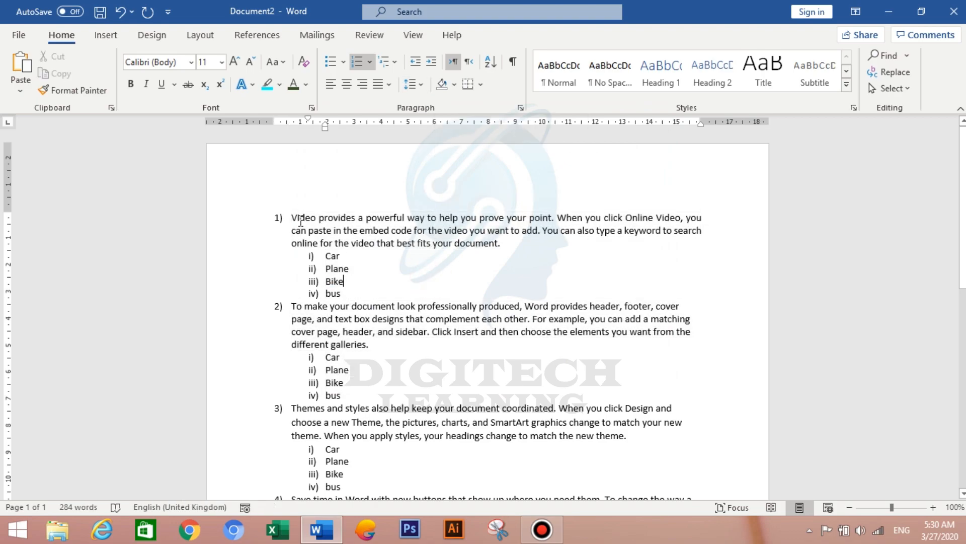
left_click_drag(292, 217, 518, 244)
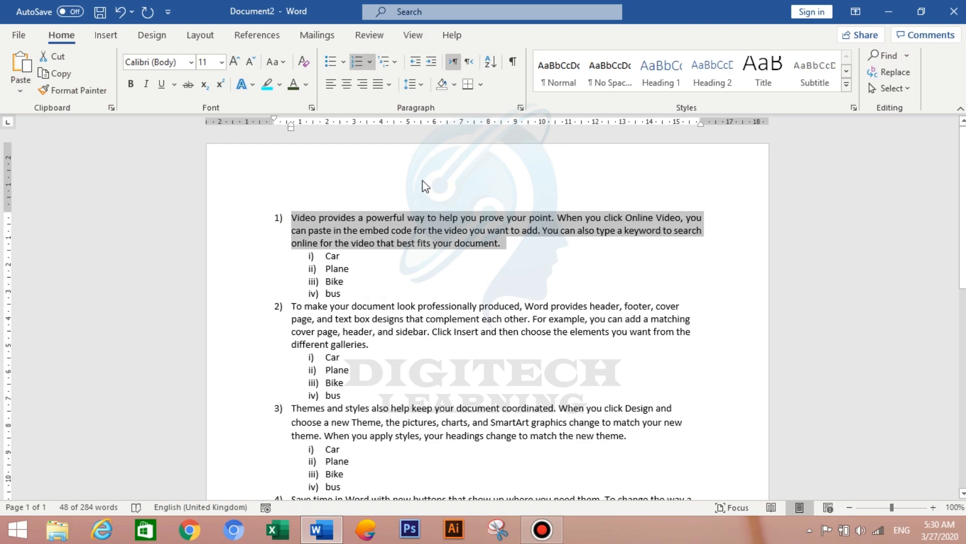
left_click(455, 86)
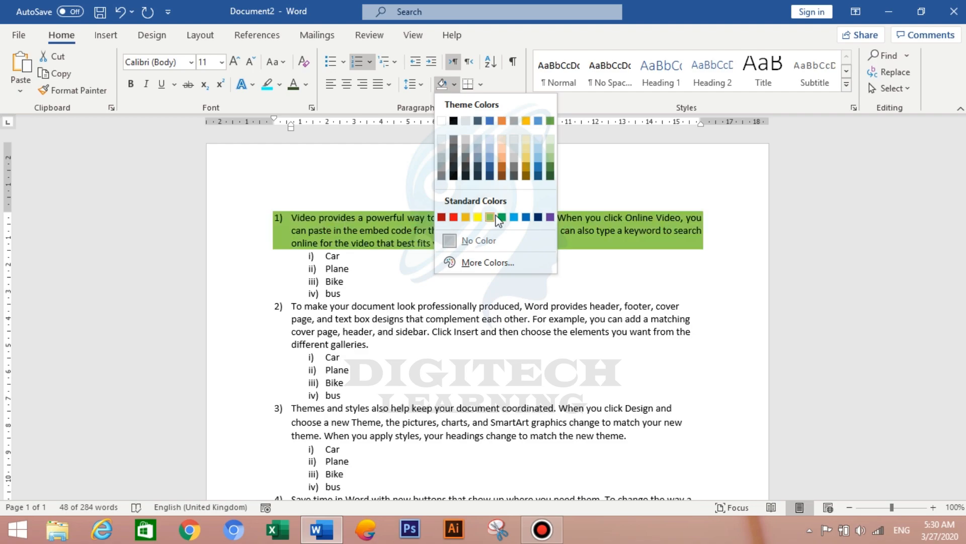
left_click(395, 170)
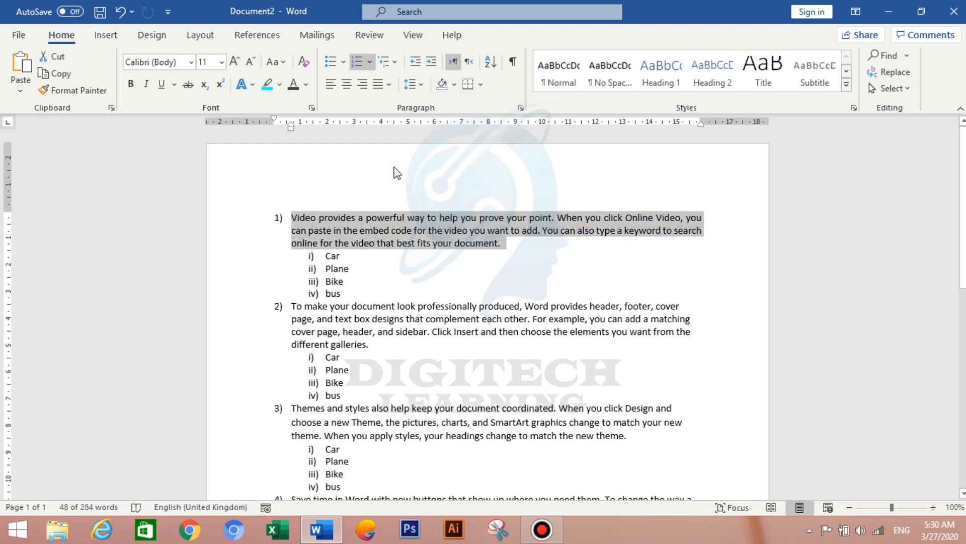
left_click(847, 85)
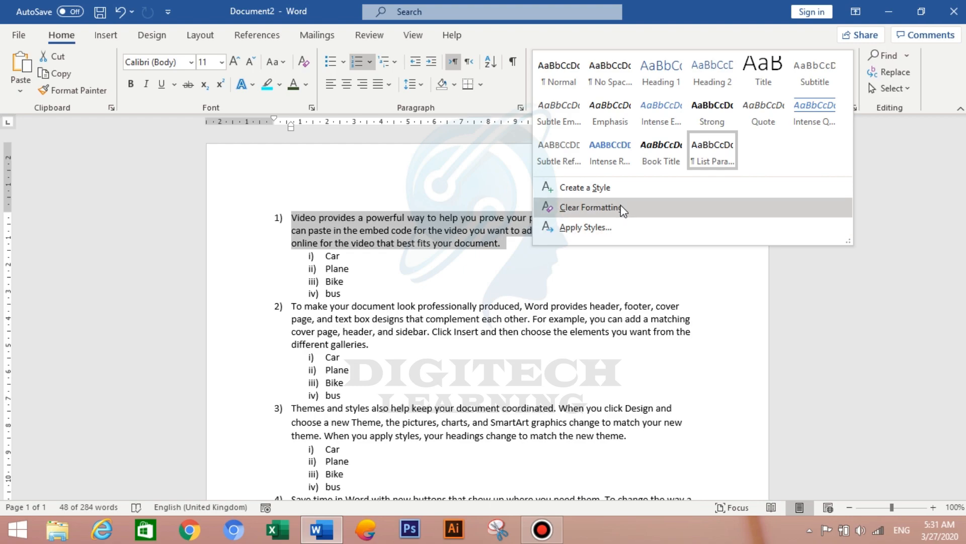
left_click(487, 176)
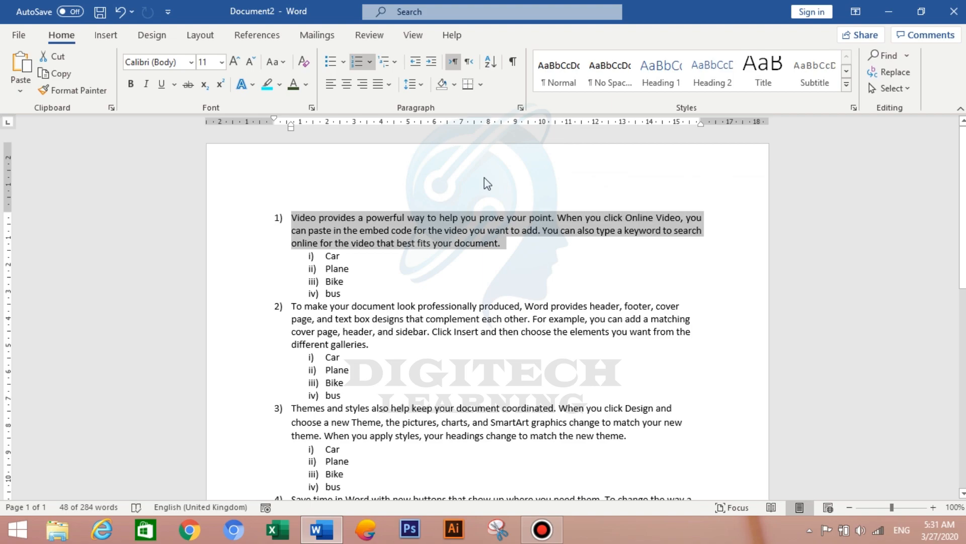